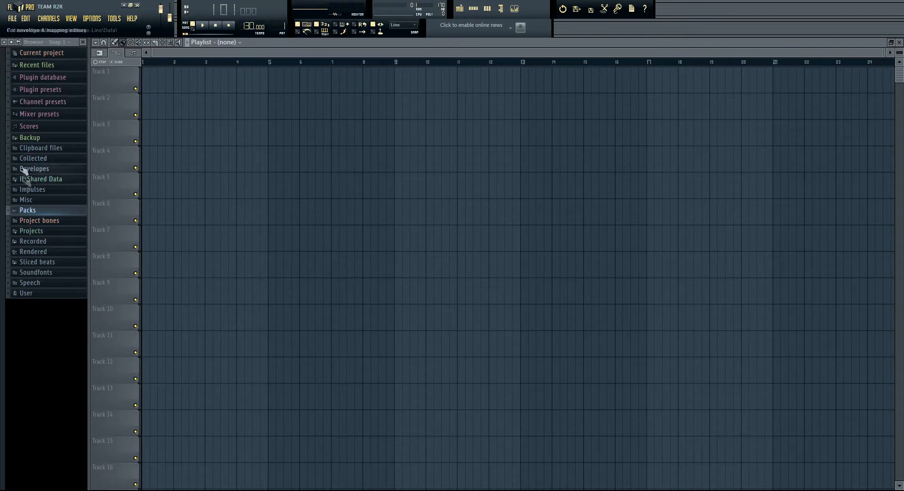
Step: Expand the Packs folder in the browser to list its drum kits
{"action": "left_click", "coordinate": [33, 210]}
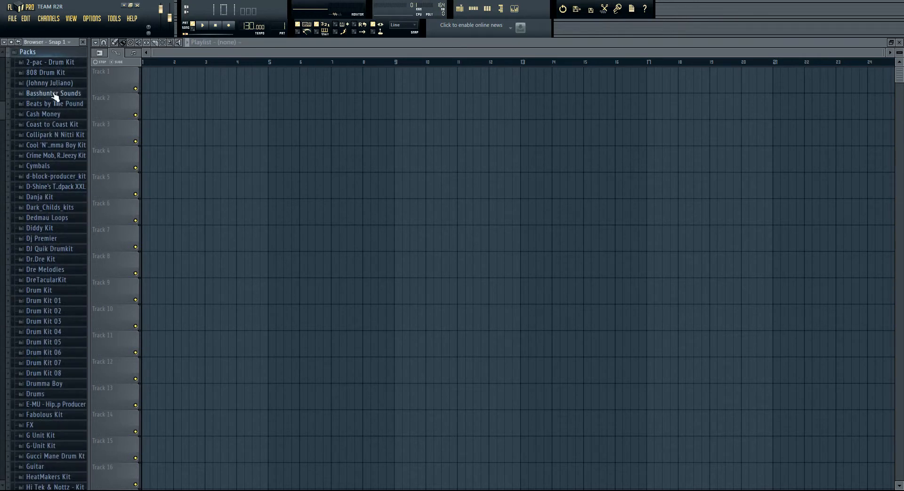
{"action": "scroll", "coordinate": [27, 187], "scroll_direction": "up", "scroll_amount": 1}
{"action": "scroll", "coordinate": [26, 187], "scroll_direction": "up", "scroll_amount": 10}
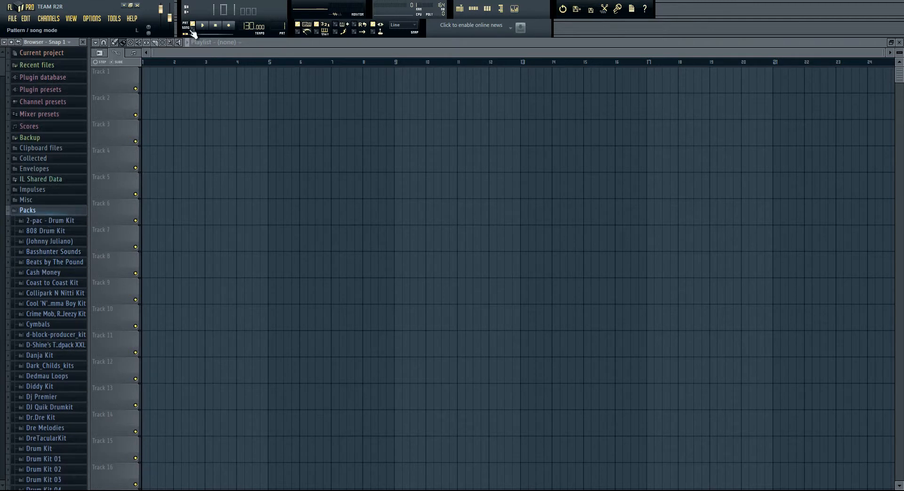
Step: Switch playback to song mode and, with Pattern 1 selected, set the tempo to 128 BPM
{"action": "left_click", "coordinate": [474, 9]}
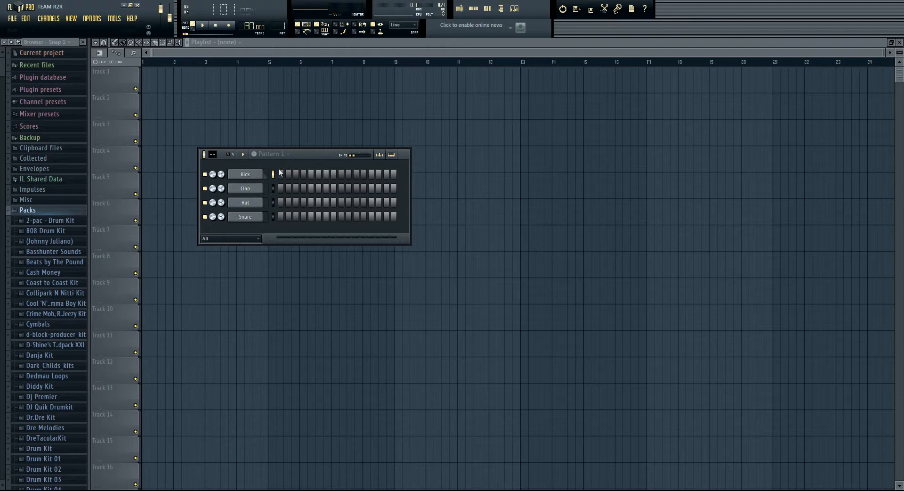
{"action": "left_click", "coordinate": [193, 29]}
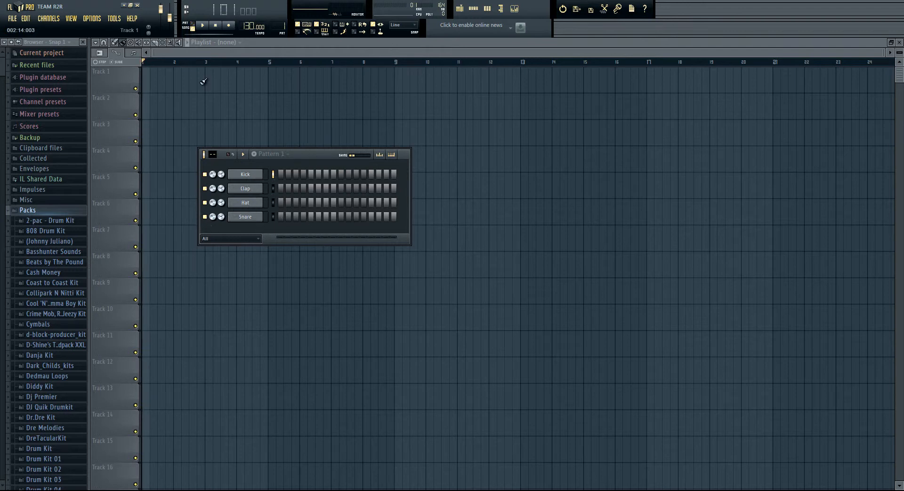
{"action": "left_click", "coordinate": [168, 152]}
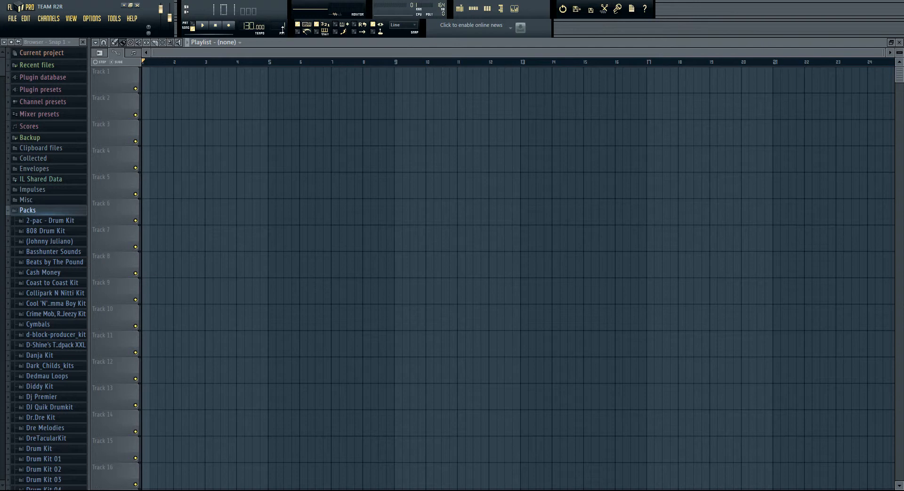
{"action": "left_click", "coordinate": [283, 29]}
{"action": "mouse_move", "coordinate": [252, 26]}
{"action": "left_mouse_down"}
{"action": "mouse_move", "coordinate": [250, 14]}
{"action": "mouse_move", "coordinate": [246, 24]}
{"action": "left_mouse_up"}
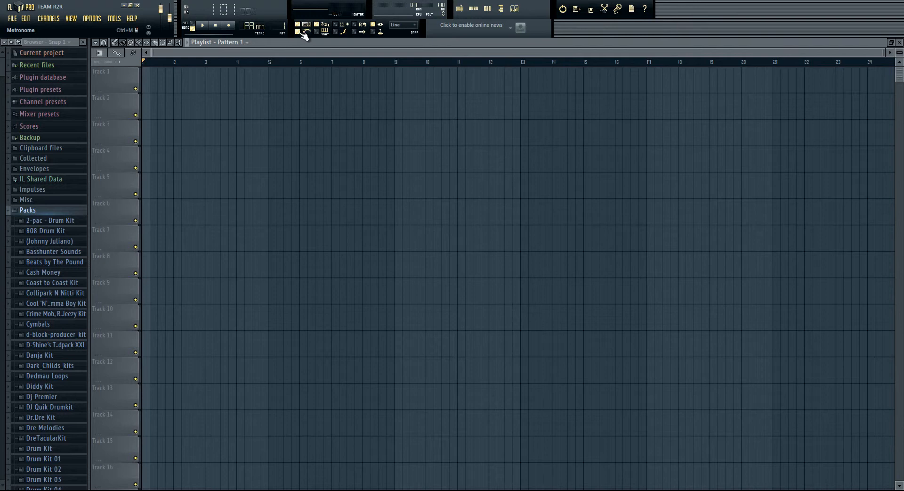
Step: View the metronome sound options, and bring up the playlist and step sequencer windows
{"action": "right_click", "coordinate": [301, 32]}
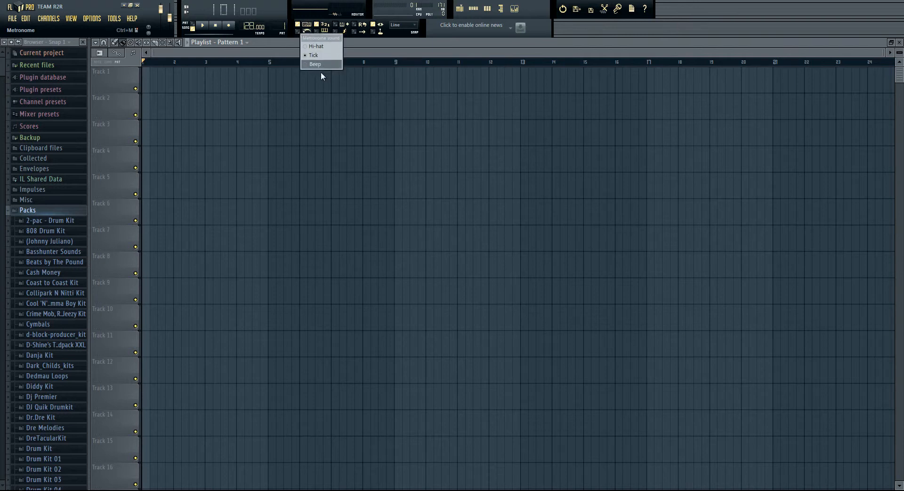
{"action": "left_click", "coordinate": [302, 123]}
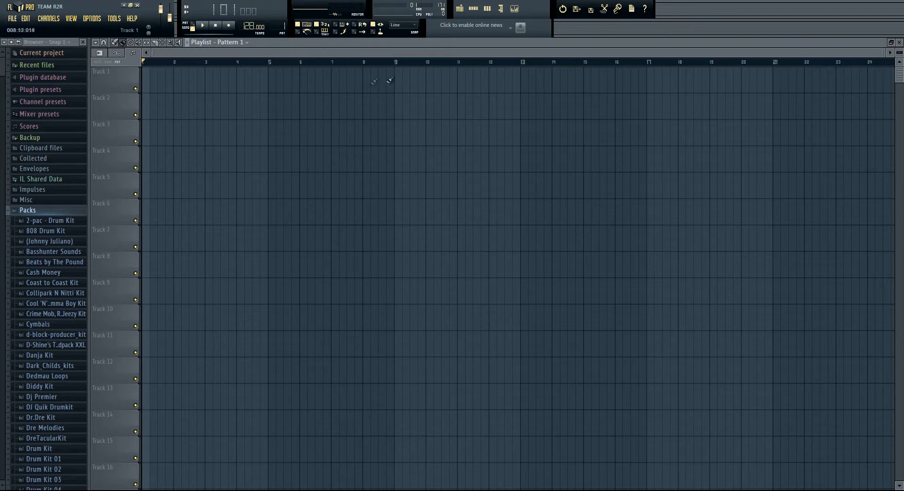
{"action": "left_click", "coordinate": [463, 11]}
{"action": "left_click", "coordinate": [463, 11]}
{"action": "left_click", "coordinate": [479, 9]}
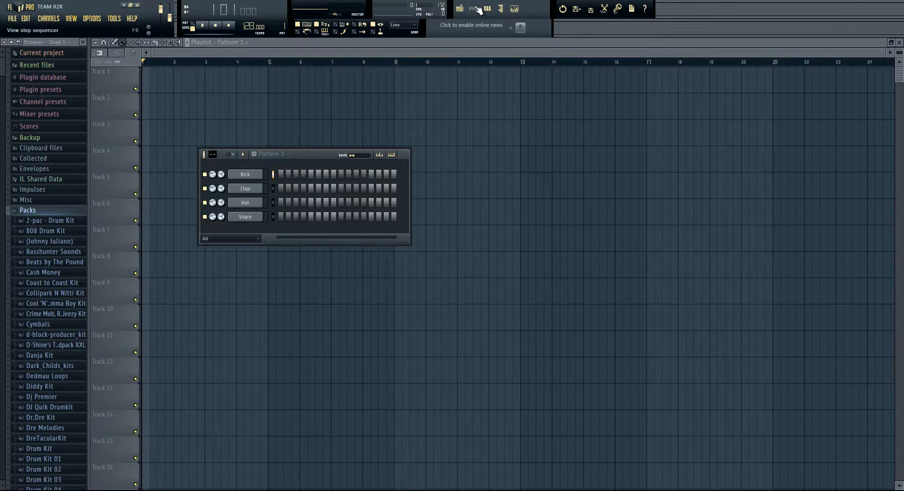
{"action": "left_click", "coordinate": [478, 9]}
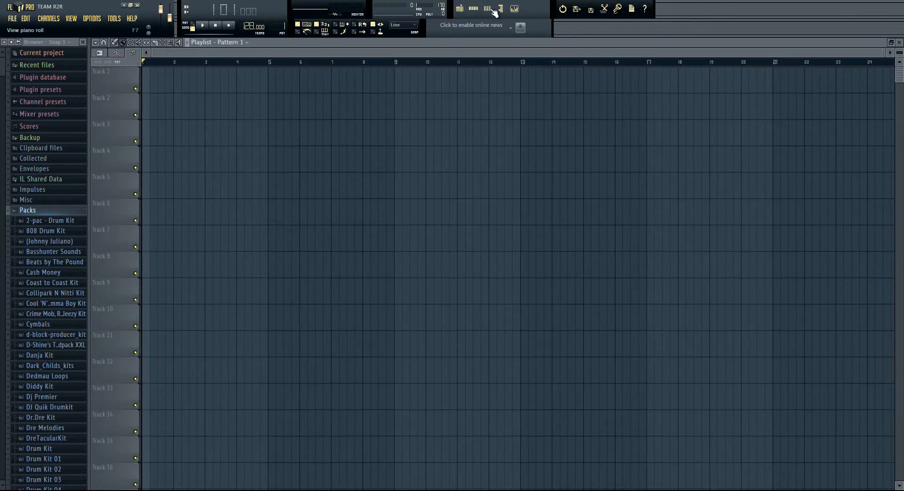
Step: View the Kick channel's piano roll and its channel settings
{"action": "left_click", "coordinate": [488, 9]}
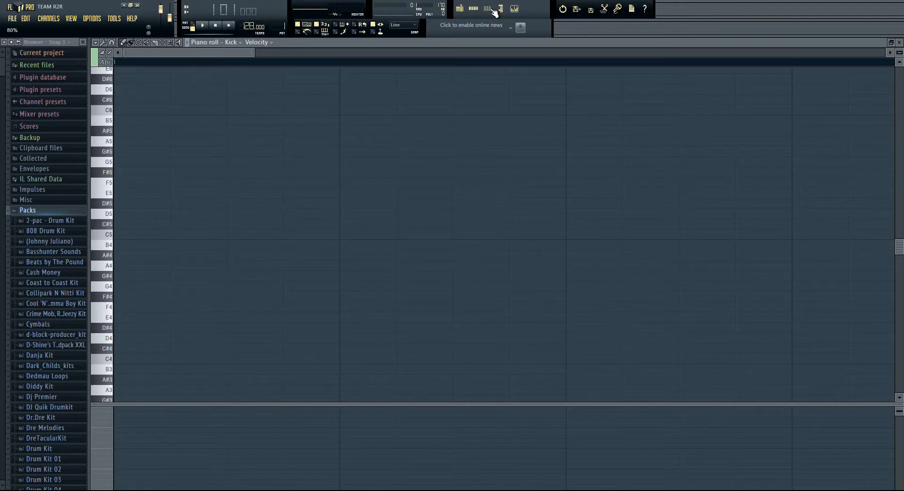
{"action": "left_click", "coordinate": [474, 9]}
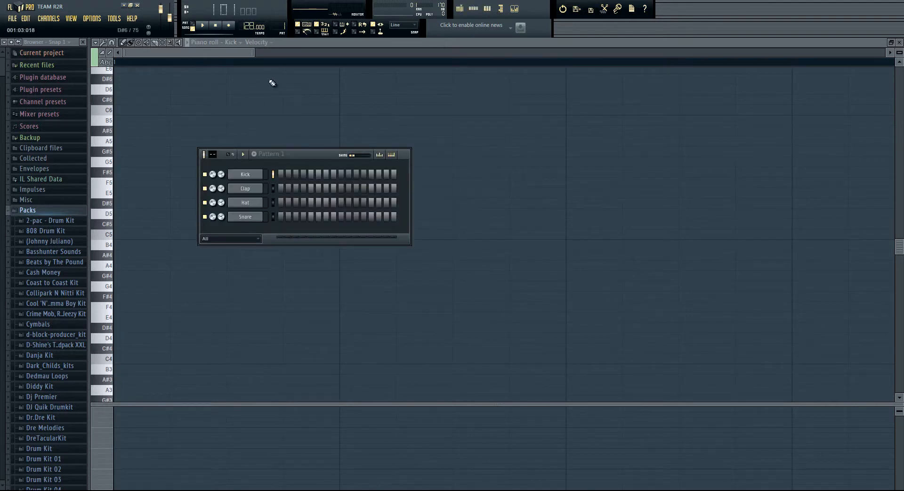
{"action": "left_click", "coordinate": [250, 175]}
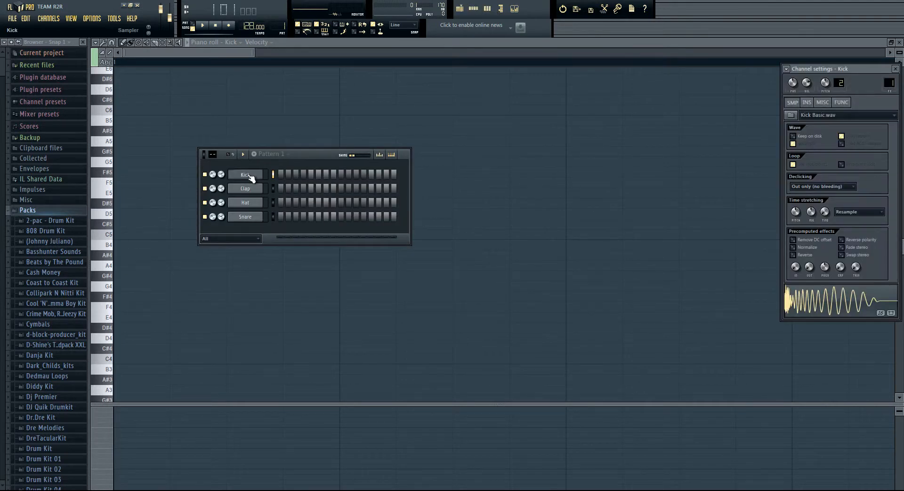
{"action": "left_click", "coordinate": [251, 176]}
{"action": "left_click", "coordinate": [151, 202]}
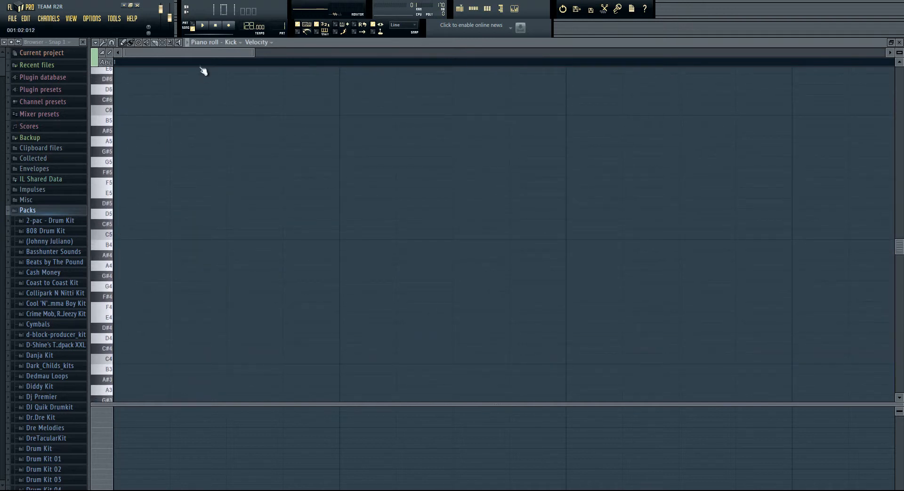
{"action": "scroll", "coordinate": [204, 68], "scroll_direction": "down", "scroll_amount": 5}
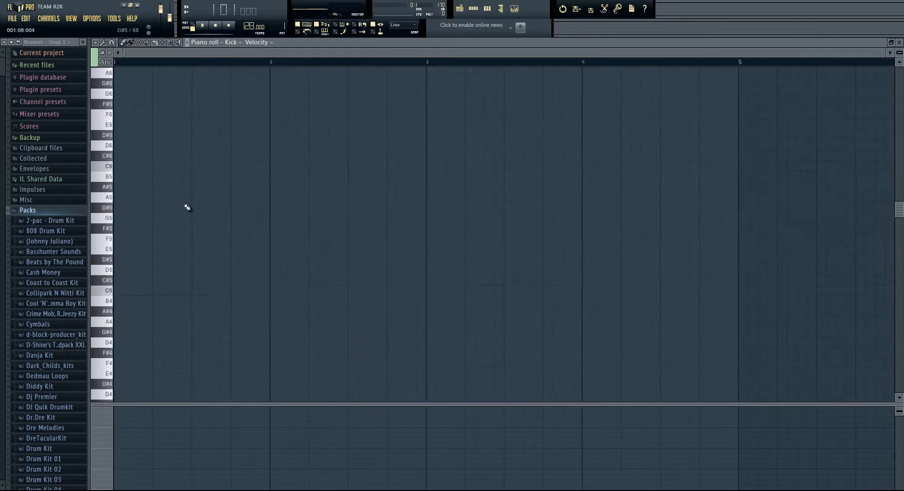
Step: Return to the playlist and toggle the browser and the mixer to view them
{"action": "left_click", "coordinate": [488, 9]}
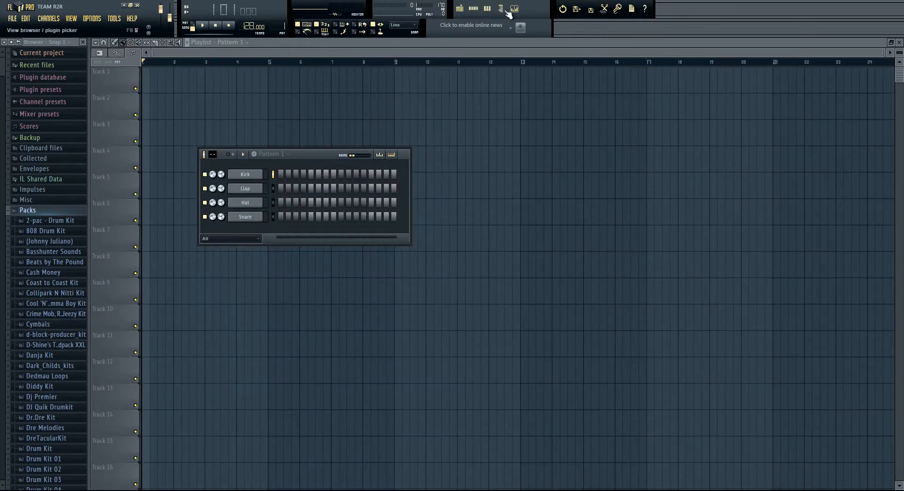
{"action": "left_click", "coordinate": [507, 11]}
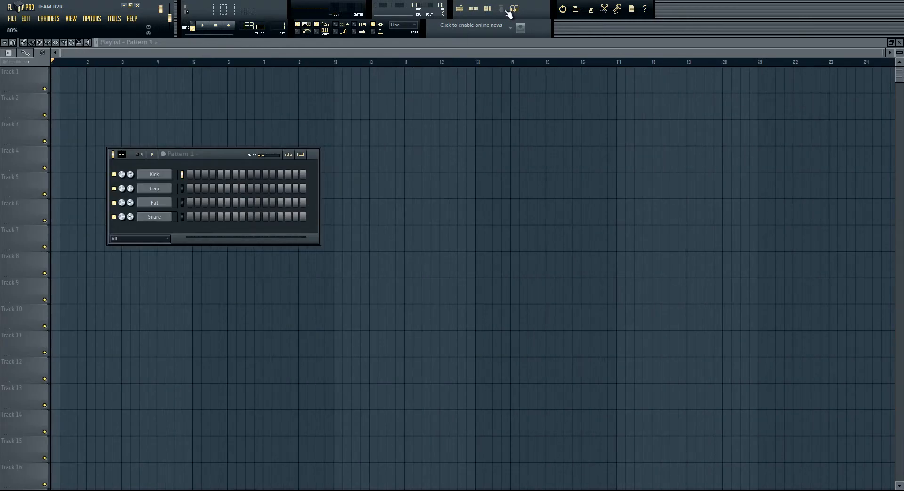
{"action": "left_click", "coordinate": [507, 12]}
{"action": "left_click", "coordinate": [507, 12]}
{"action": "left_click", "coordinate": [507, 11]}
{"action": "left_click", "coordinate": [515, 10]}
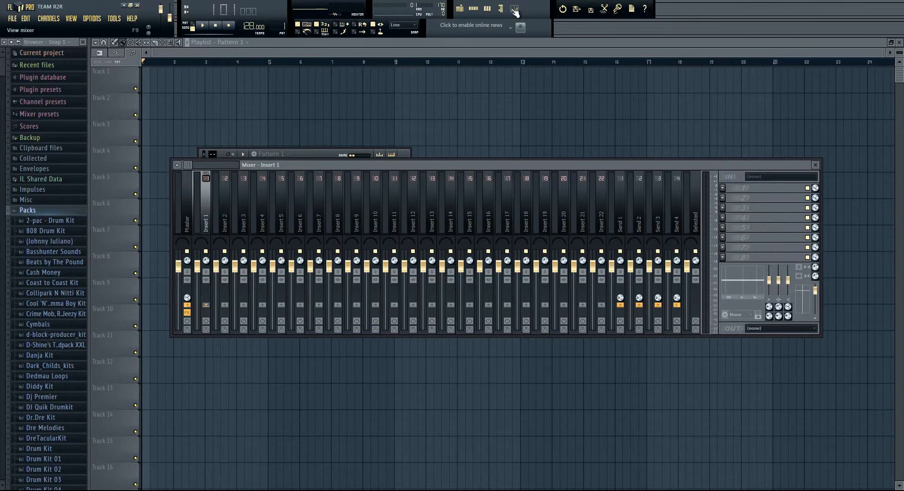
{"action": "left_click", "coordinate": [514, 10]}
Step: Place single Pattern 1 clips on tracks 1, 2 and 3, and paint rows of Pattern 1 clips along tracks 4 and 6
{"action": "left_click", "coordinate": [115, 42]}
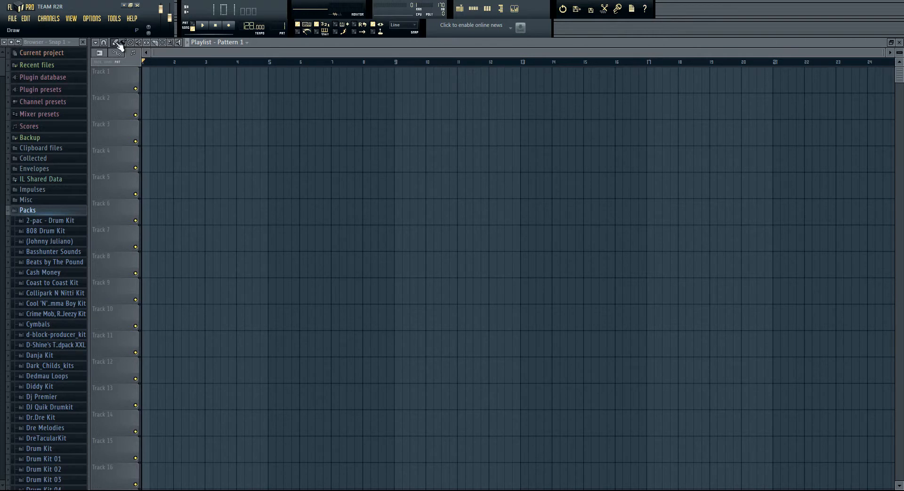
{"action": "left_click", "coordinate": [143, 80]}
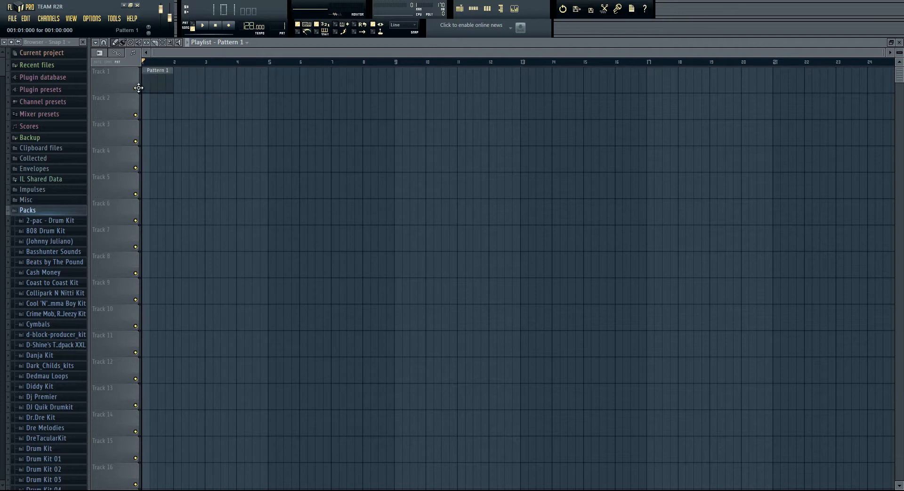
{"action": "left_click_drag", "start_coordinate": [103, 82], "coordinate": [143, 81]}
{"action": "left_click", "coordinate": [231, 123]}
{"action": "left_click", "coordinate": [340, 108]}
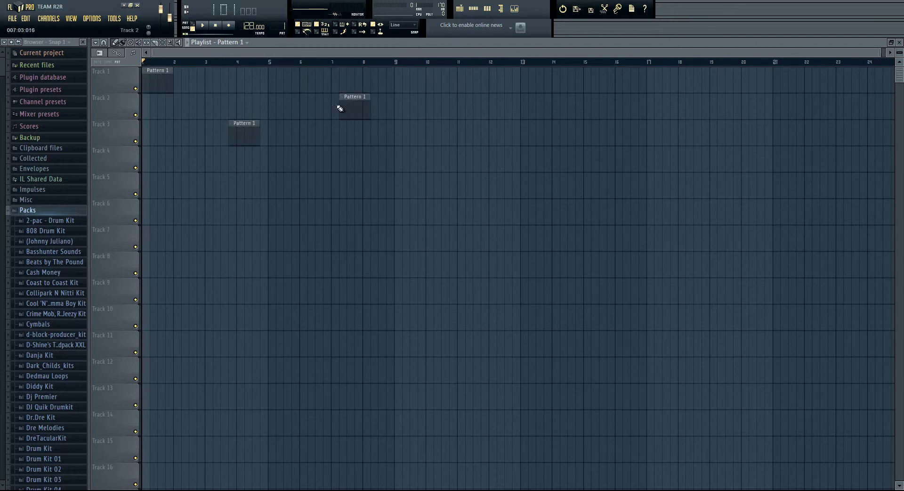
{"action": "left_click_drag", "start_coordinate": [150, 168], "coordinate": [529, 170]}
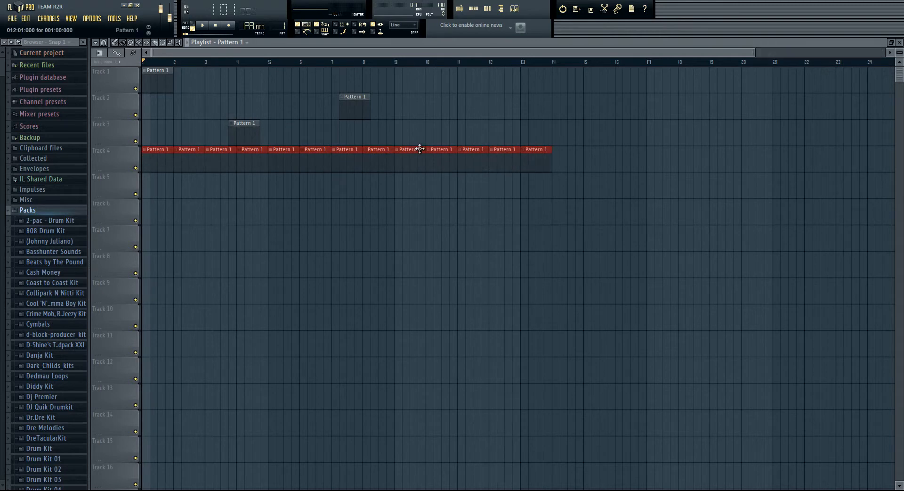
{"action": "left_click_drag", "start_coordinate": [181, 201], "coordinate": [466, 207]}
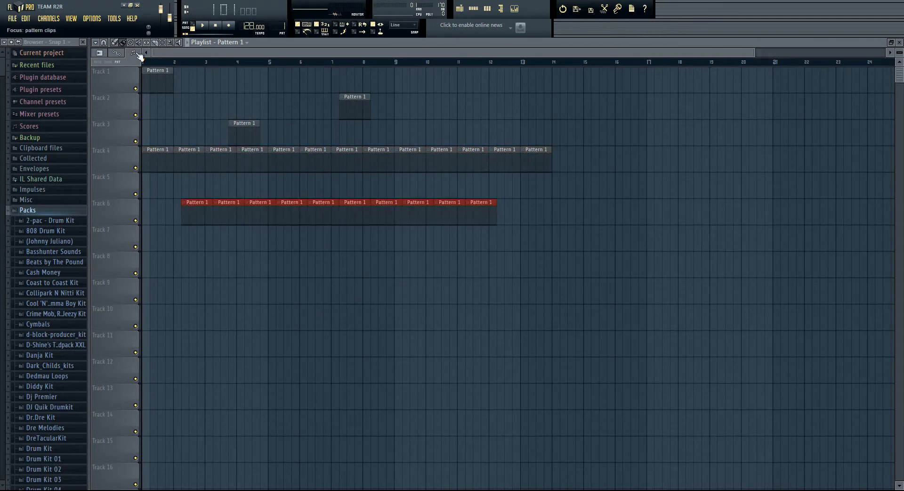
Step: Delete the single clips on tracks 1 and 2, and slice the track 4 clips around bars 5 and 6
{"action": "right_click", "coordinate": [151, 80]}
{"action": "right_click", "coordinate": [362, 103]}
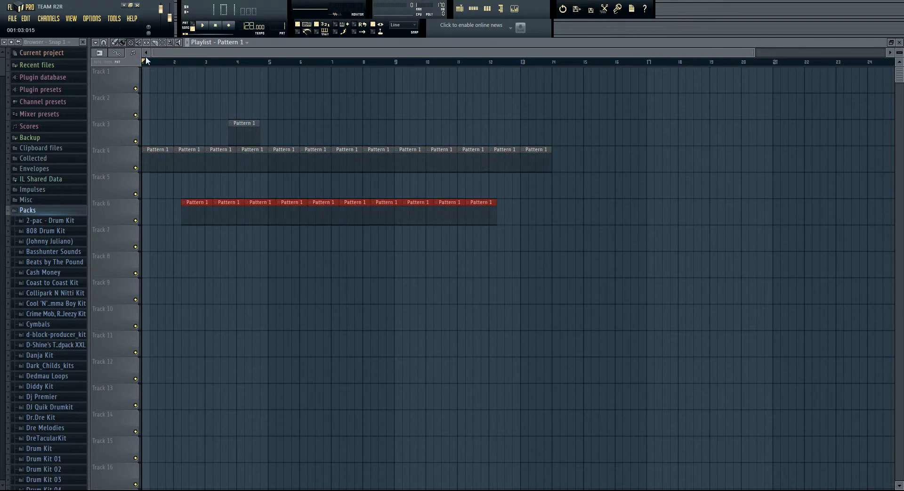
{"action": "right_click", "coordinate": [241, 135]}
{"action": "left_click", "coordinate": [159, 43]}
{"action": "left_click_drag", "start_coordinate": [285, 139], "coordinate": [287, 190]}
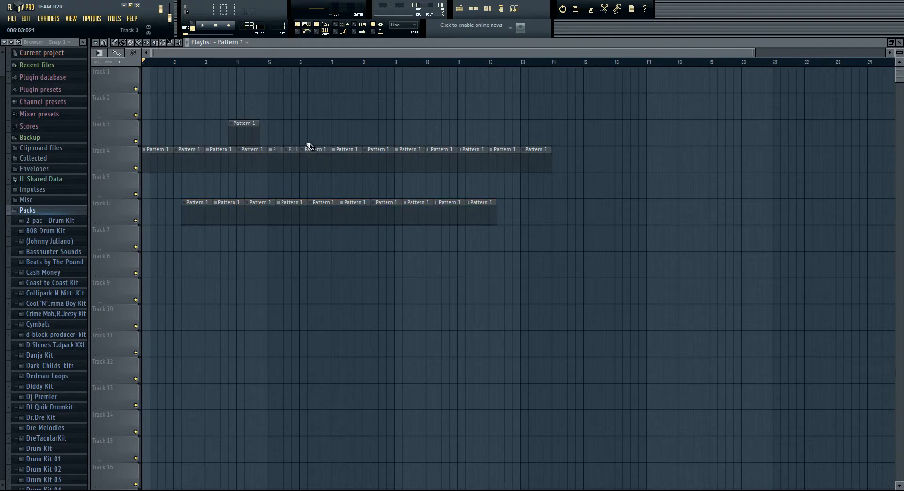
{"action": "left_click_drag", "start_coordinate": [325, 137], "coordinate": [323, 186]}
Step: Select all the playlist clips, and try the Zoom and Playback tools on the playlist
{"action": "left_click", "coordinate": [162, 42]}
{"action": "left_click_drag", "start_coordinate": [657, 330], "coordinate": [168, 64]}
{"action": "left_click", "coordinate": [171, 42]}
{"action": "left_click", "coordinate": [238, 142]}
{"action": "left_click", "coordinate": [179, 43]}
{"action": "left_click", "coordinate": [343, 168]}
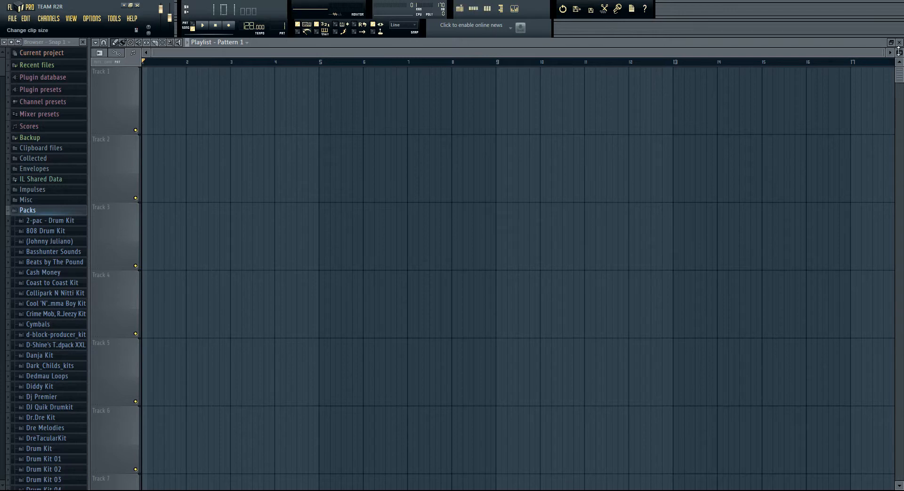
Step: Shrink the playlist's track height and zoom the timeline in and out
{"action": "mouse_move", "coordinate": [899, 51]}
{"action": "left_mouse_down"}
{"action": "mouse_move", "coordinate": [29, 70]}
{"action": "mouse_move", "coordinate": [35, 142]}
{"action": "mouse_move", "coordinate": [36, 91]}
{"action": "mouse_move", "coordinate": [829, 89]}
{"action": "mouse_move", "coordinate": [775, 241]}
{"action": "mouse_move", "coordinate": [759, 418]}
{"action": "mouse_move", "coordinate": [773, 171]}
{"action": "mouse_move", "coordinate": [748, 462]}
{"action": "mouse_move", "coordinate": [769, 199]}
{"action": "left_mouse_up"}
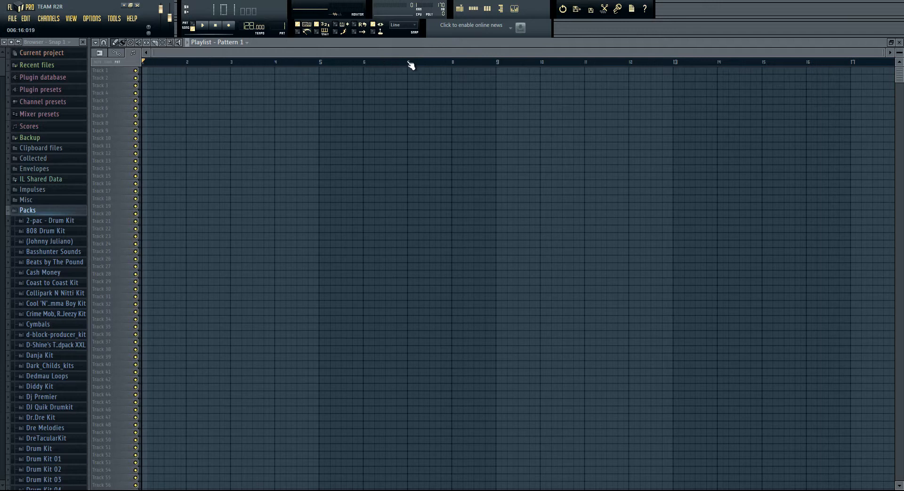
{"action": "scroll", "coordinate": [347, 66], "scroll_direction": "up", "scroll_amount": 3}
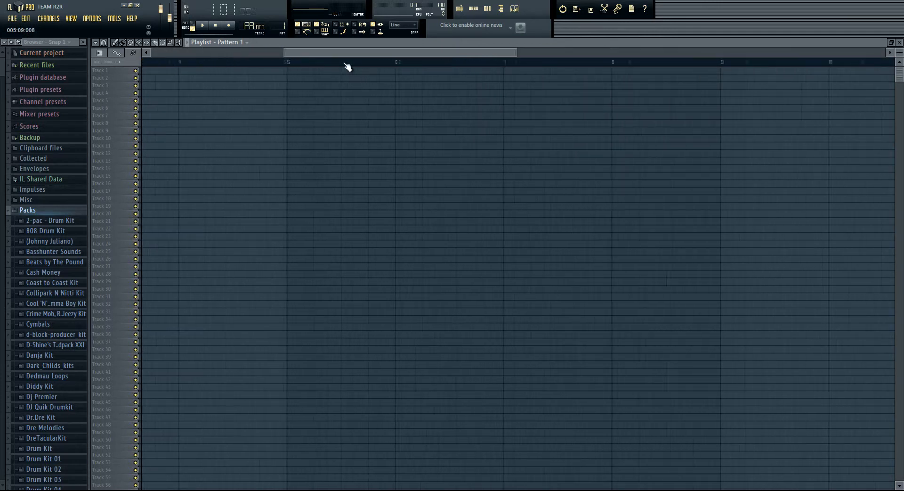
{"action": "scroll", "coordinate": [347, 66], "scroll_direction": "down", "scroll_amount": 4}
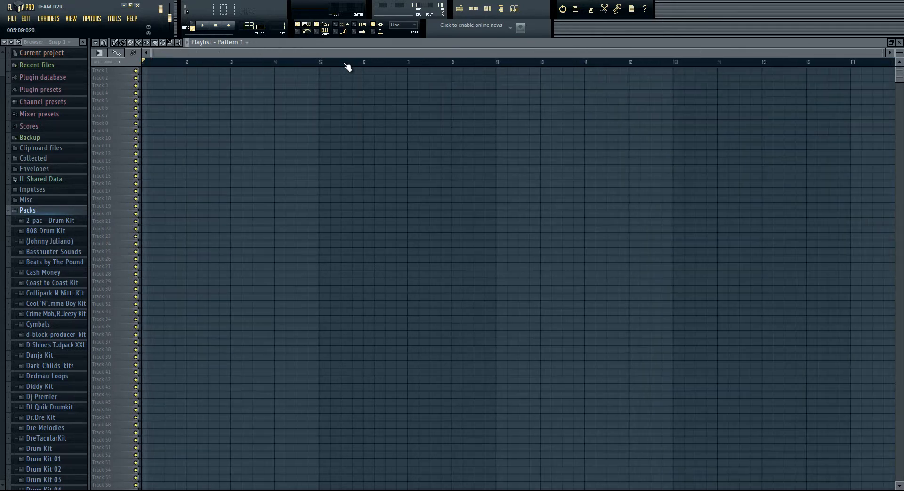
{"action": "scroll", "coordinate": [290, 142], "scroll_direction": "up", "scroll_amount": 5}
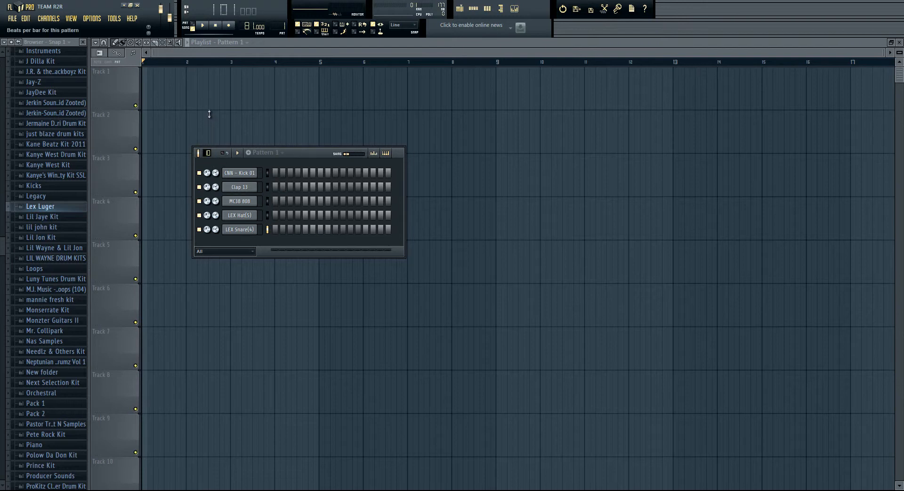
Step: Set Pattern 1's beats per bar to 8 so the step sequencer offers 32 steps
{"action": "left_click_drag", "start_coordinate": [209, 85], "coordinate": [147, 250]}
{"action": "left_click_drag", "start_coordinate": [116, 311], "coordinate": [122, 461]}
{"action": "mouse_move", "coordinate": [115, 95]}
{"action": "left_mouse_down"}
{"action": "mouse_move", "coordinate": [109, 102]}
{"action": "mouse_move", "coordinate": [107, 90]}
{"action": "left_mouse_up"}
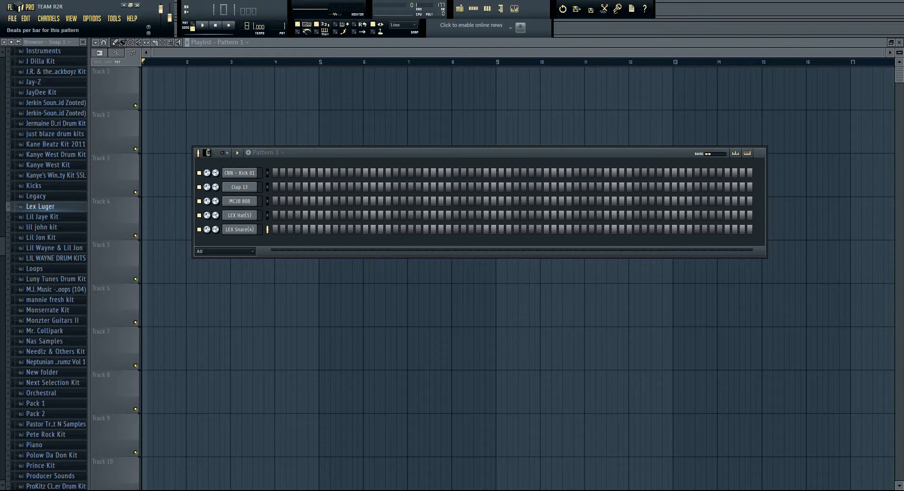
{"action": "left_click_drag", "start_coordinate": [205, 182], "coordinate": [205, 184]}
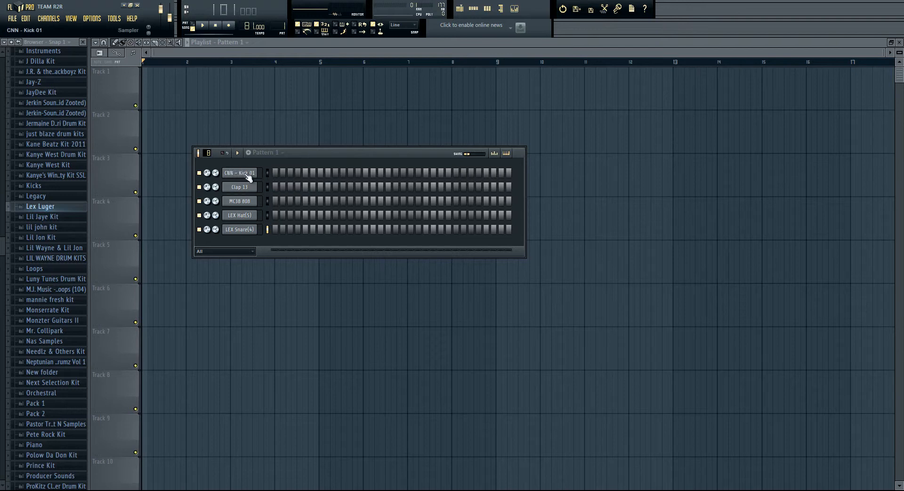
Step: Program the CNN - Kick 01 on steps 1, 4, 7, 11, 17, 20, 24 and 27, and Clap 13 on steps 5, 13, 21 and 29
{"action": "left_click", "coordinate": [275, 174]}
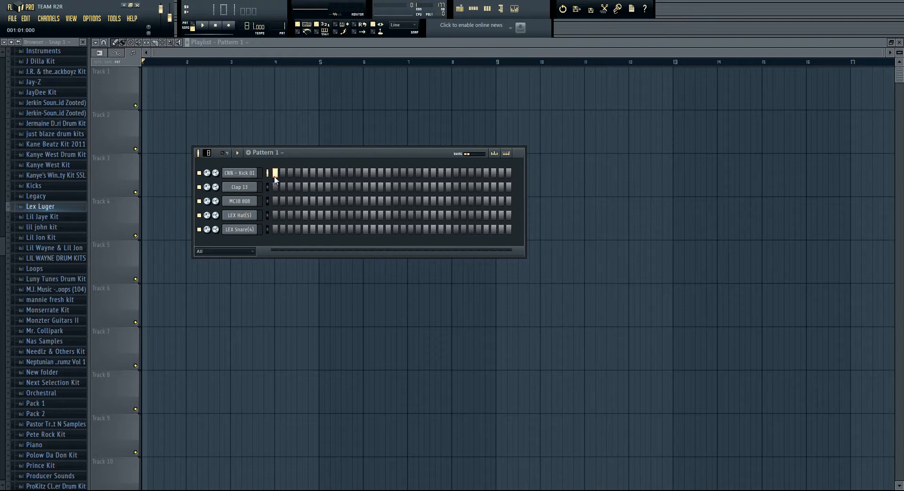
{"action": "left_click", "coordinate": [322, 173]}
{"action": "left_click", "coordinate": [396, 172]}
{"action": "left_click", "coordinate": [426, 186]}
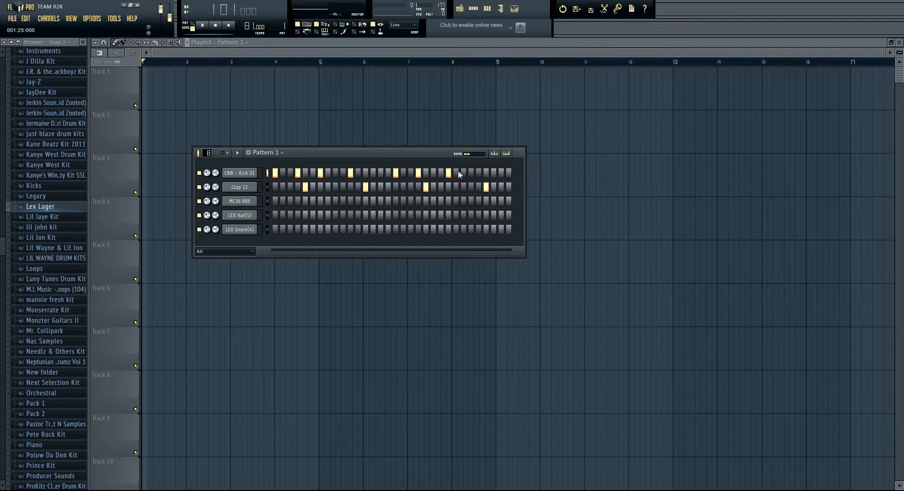
{"action": "left_click", "coordinate": [471, 173]}
Step: Fill the LEX Hat(5) channel on every second step and program LEX Snare(4) on steps 5, 10, 13, 21, 26, 29 and 32
{"action": "right_click", "coordinate": [244, 217]}
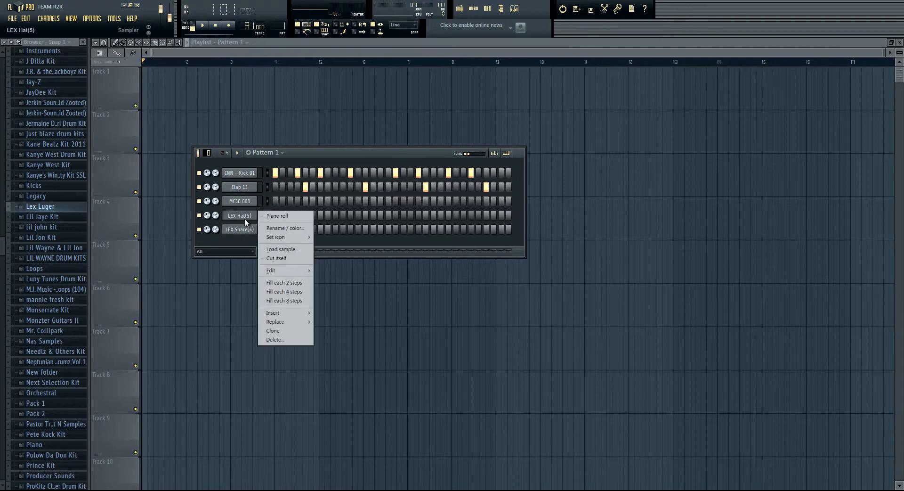
{"action": "left_click", "coordinate": [298, 285]}
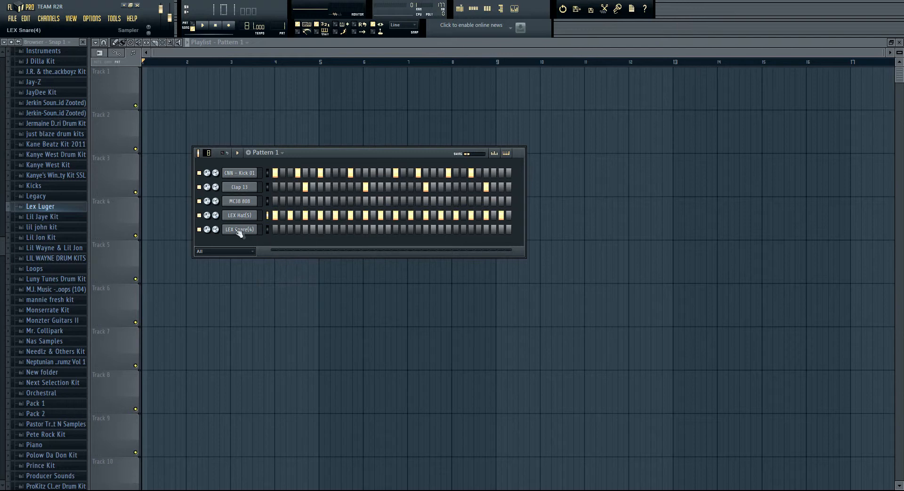
{"action": "left_click", "coordinate": [305, 228]}
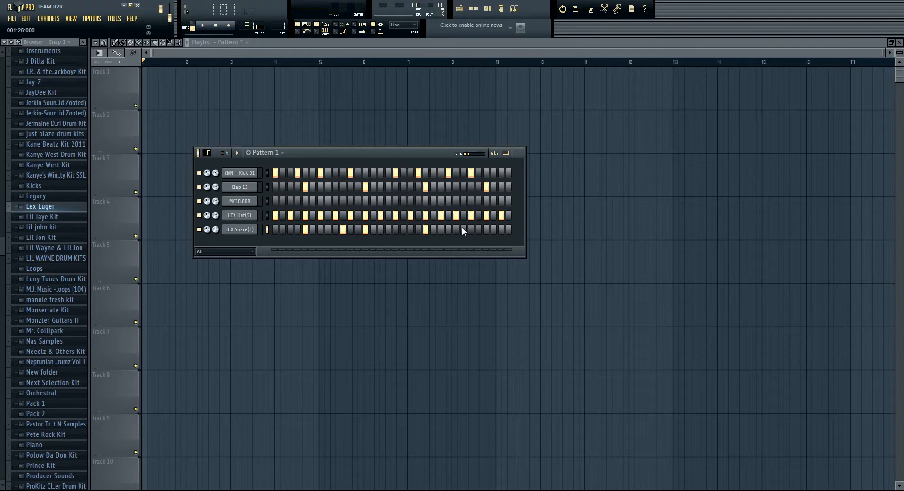
{"action": "left_click", "coordinate": [509, 229]}
Step: Try changing the CNN - Kick 01 channel's panning and reset it
{"action": "mouse_move", "coordinate": [206, 175]}
{"action": "left_mouse_down"}
{"action": "mouse_move", "coordinate": [198, 146]}
{"action": "mouse_move", "coordinate": [200, 170]}
{"action": "left_mouse_up"}
{"action": "right_click", "coordinate": [205, 174]}
{"action": "left_click", "coordinate": [210, 179]}
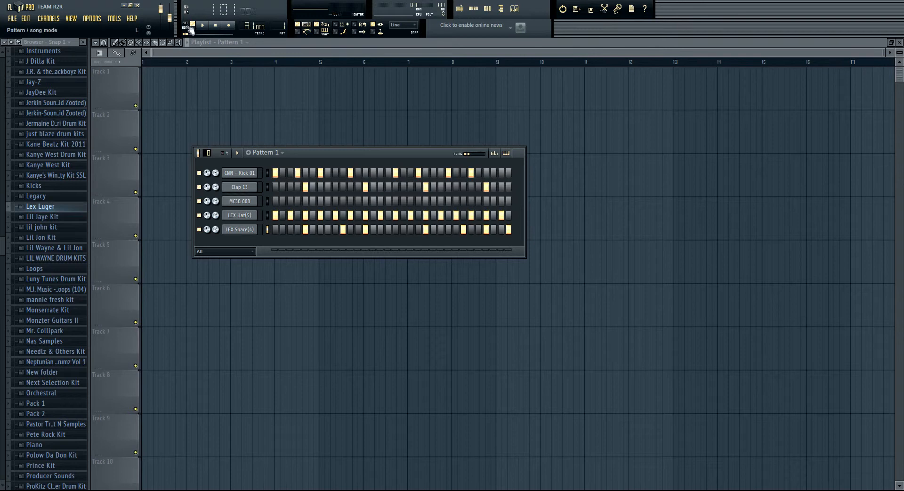
Step: Play back the drum pattern in pattern mode and stop it
{"action": "key", "text": "space"}
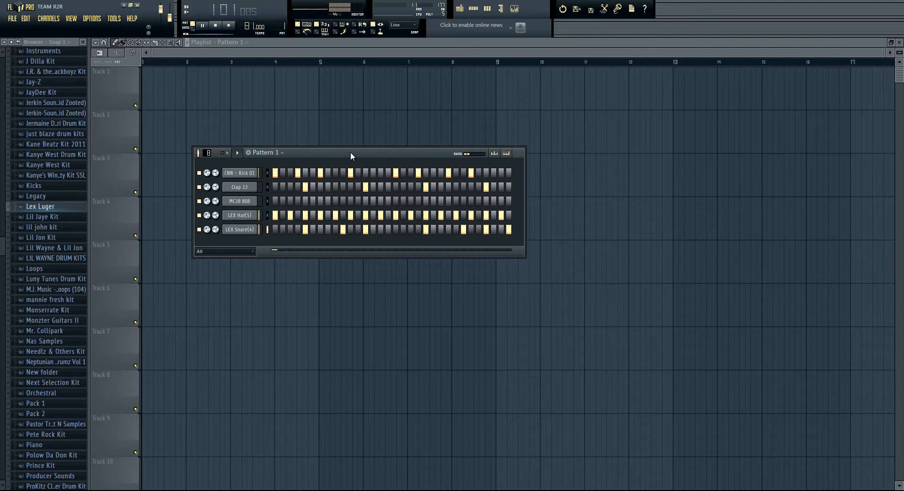
{"action": "key", "text": "space"}
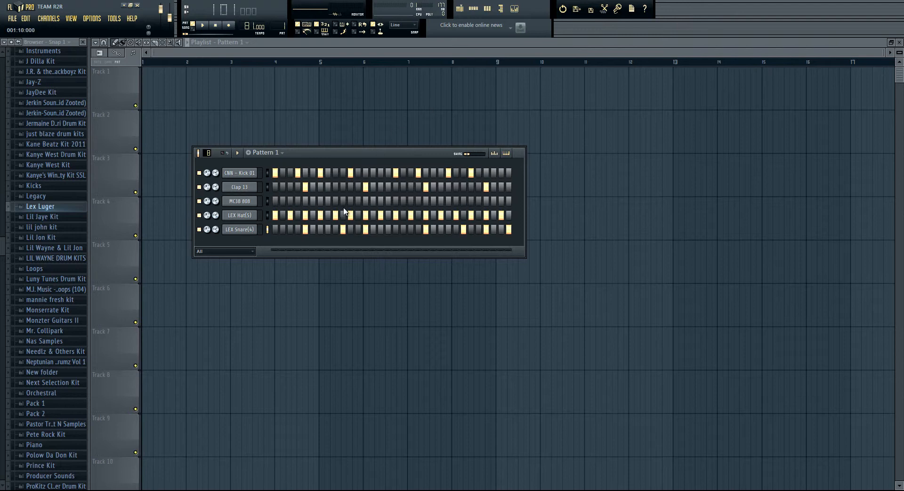
Step: Open the MC38 808 channel settings, examine the instrument, miscellaneous, function and sample pages, and audition the sample
{"action": "left_click", "coordinate": [240, 201]}
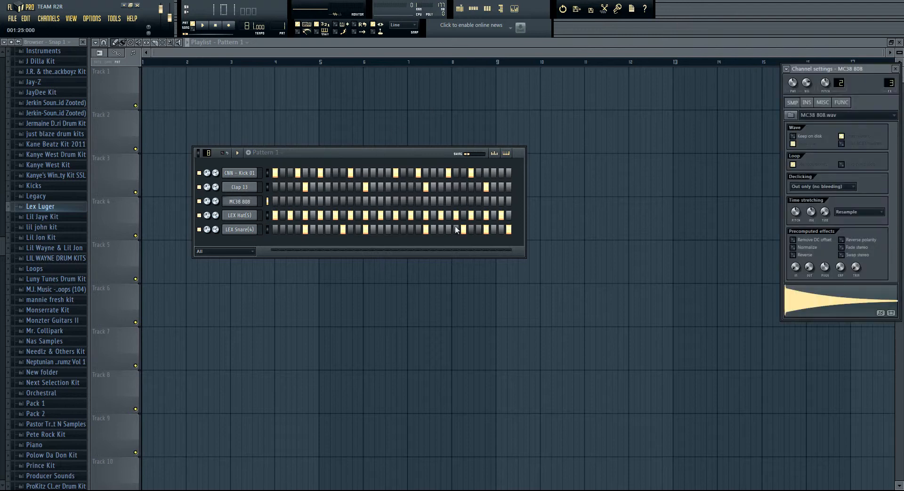
{"action": "left_click", "coordinate": [820, 308]}
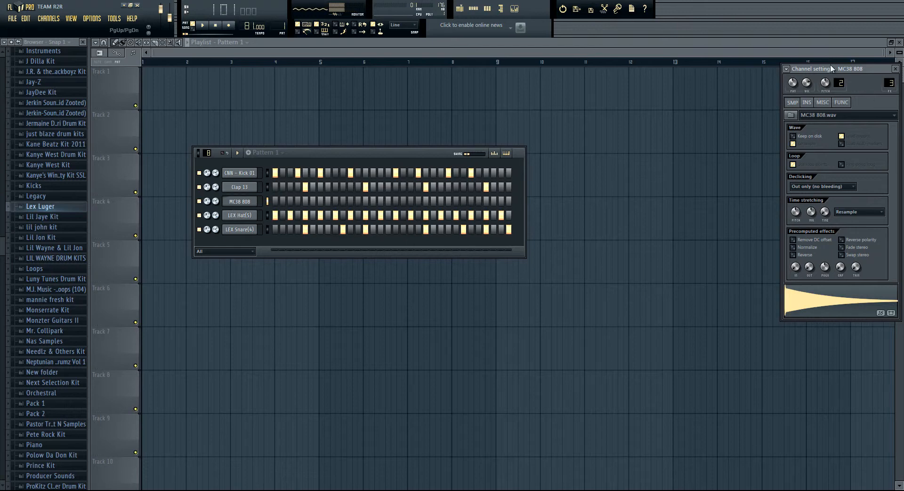
{"action": "left_click_drag", "start_coordinate": [803, 68], "coordinate": [614, 75]}
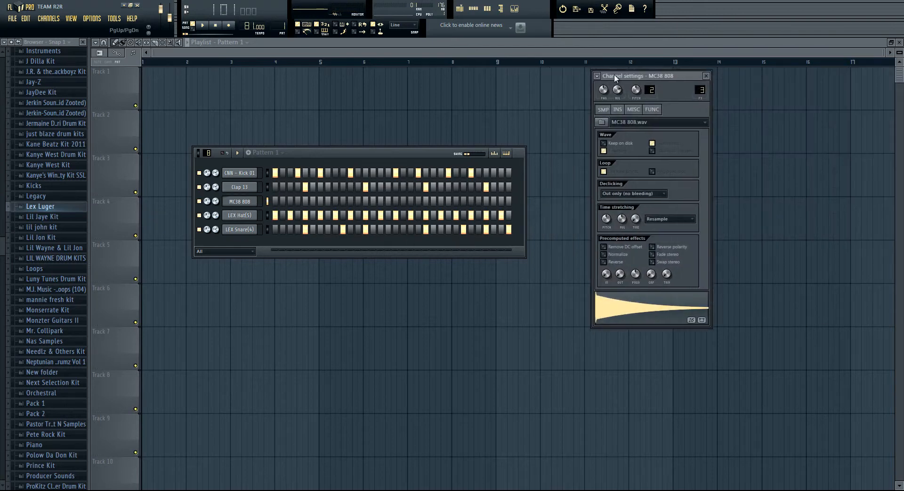
{"action": "left_click", "coordinate": [619, 112]}
{"action": "left_click", "coordinate": [639, 111]}
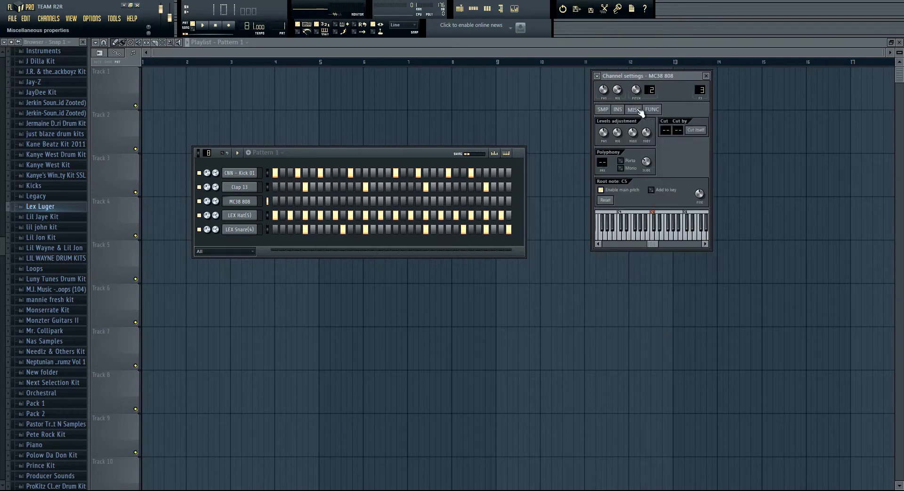
{"action": "left_click", "coordinate": [652, 111]}
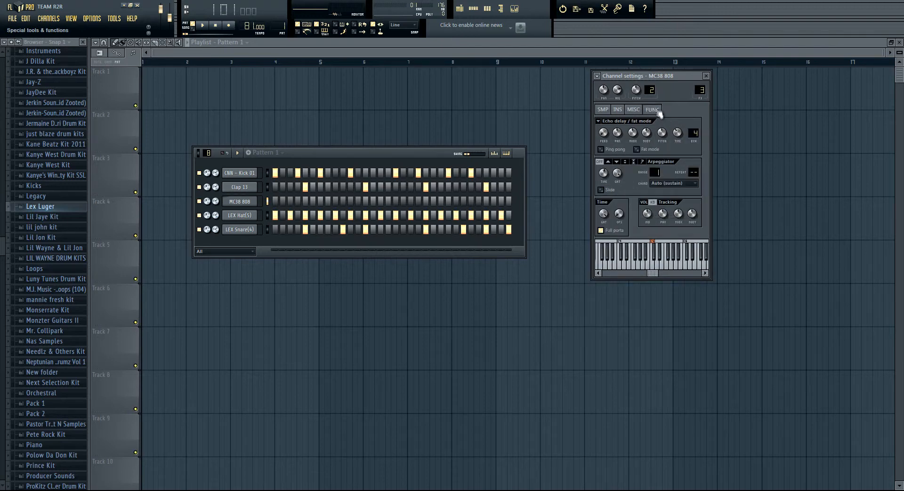
{"action": "left_click", "coordinate": [603, 110]}
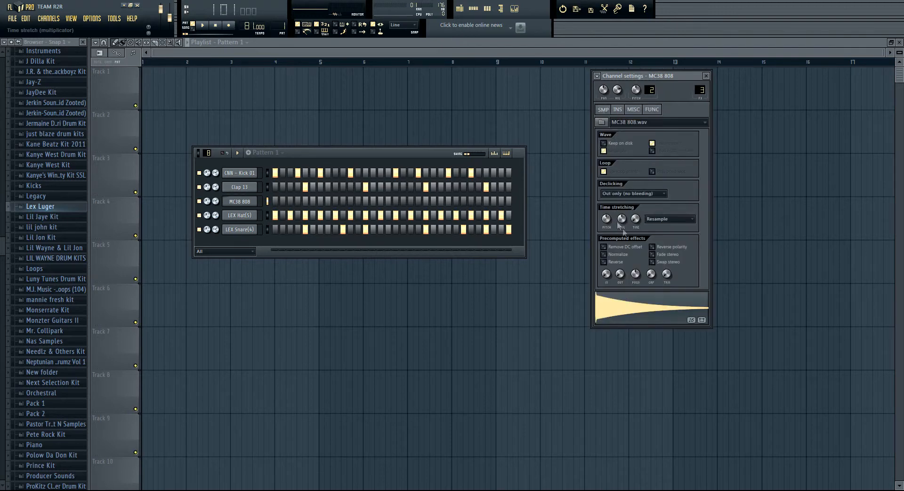
{"action": "left_click", "coordinate": [637, 311]}
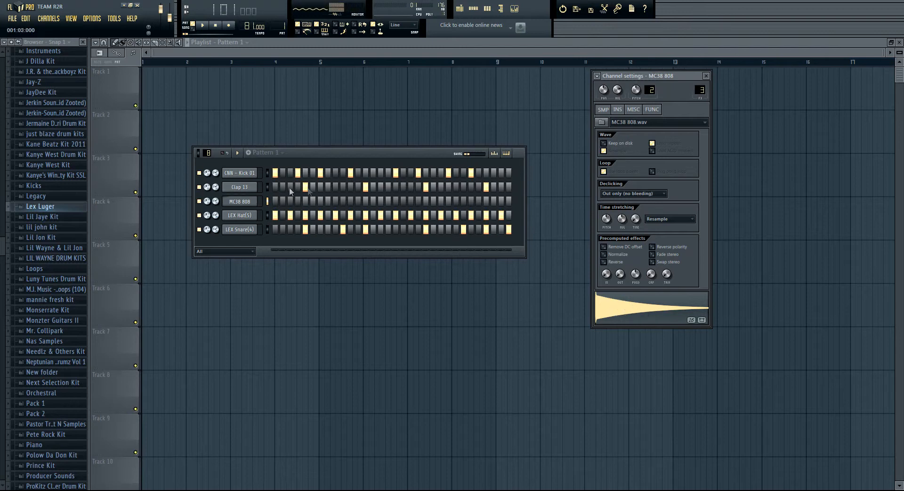
Step: Program MC38 808 on the same steps as the kick: 1, 4, 7, 11, 17, 20, 24 and 27, and play the pattern
{"action": "left_click", "coordinate": [275, 200]}
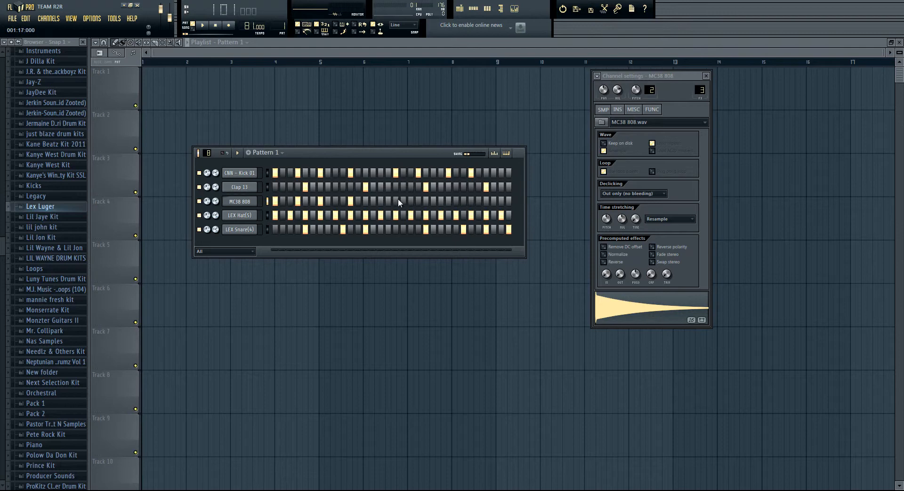
{"action": "left_click", "coordinate": [448, 201]}
{"action": "left_click", "coordinate": [471, 201]}
{"action": "key", "text": "space"}
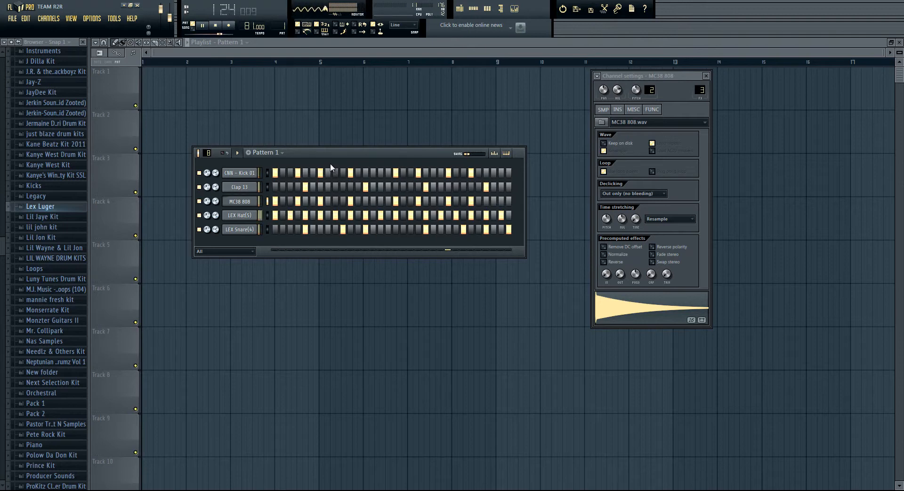
{"action": "key", "text": "space"}
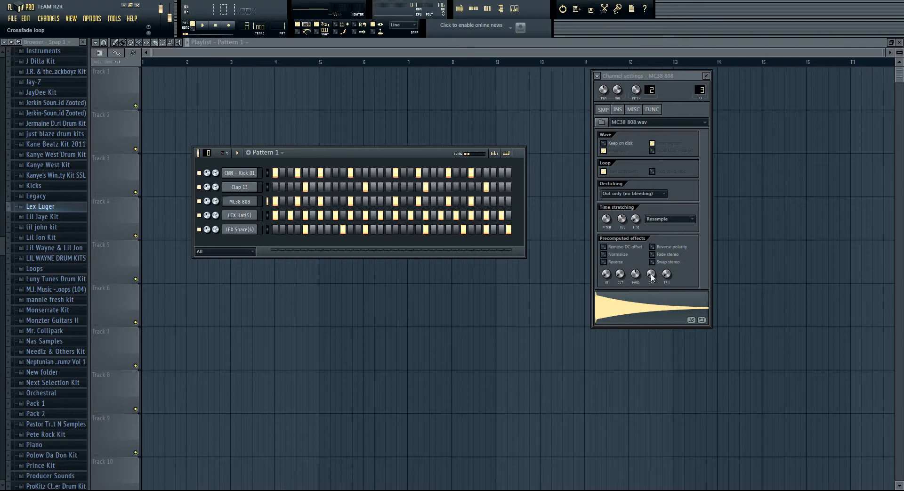
Step: Raise the precomputed crossfade of the MC38 808 sample to sustain its tail, and listen to it alone and in the pattern
{"action": "left_click_drag", "start_coordinate": [653, 276], "coordinate": [635, 104]}
{"action": "left_click", "coordinate": [634, 309]}
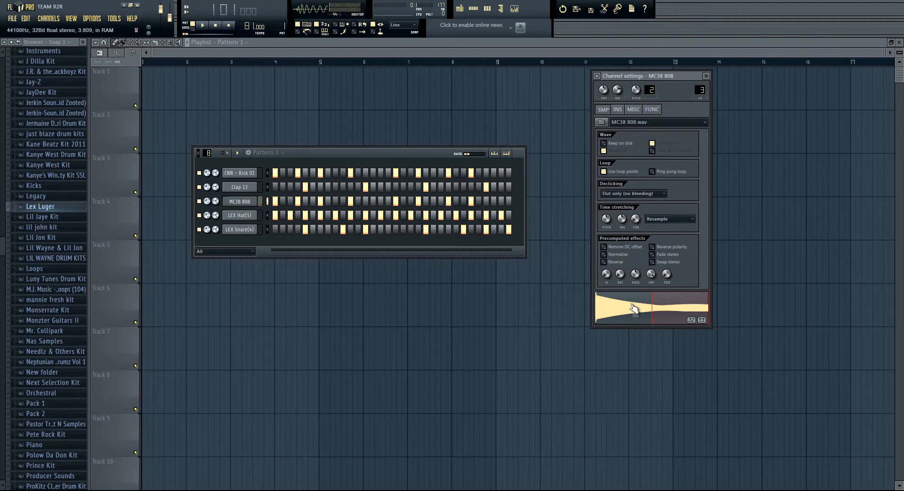
{"action": "key", "text": "space"}
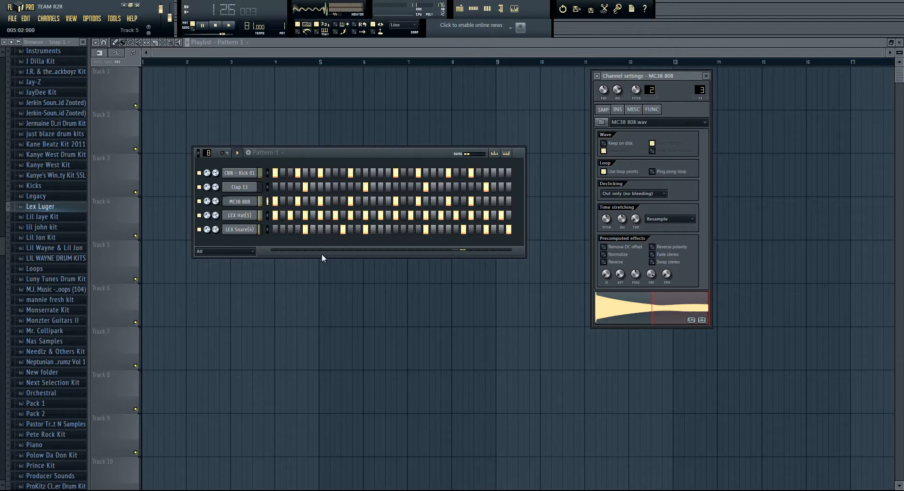
{"action": "key", "text": "space"}
Step: Open the MC38 808 channel's notes in the piano roll with the whole pattern in view
{"action": "right_click", "coordinate": [254, 200]}
{"action": "left_click", "coordinate": [259, 198]}
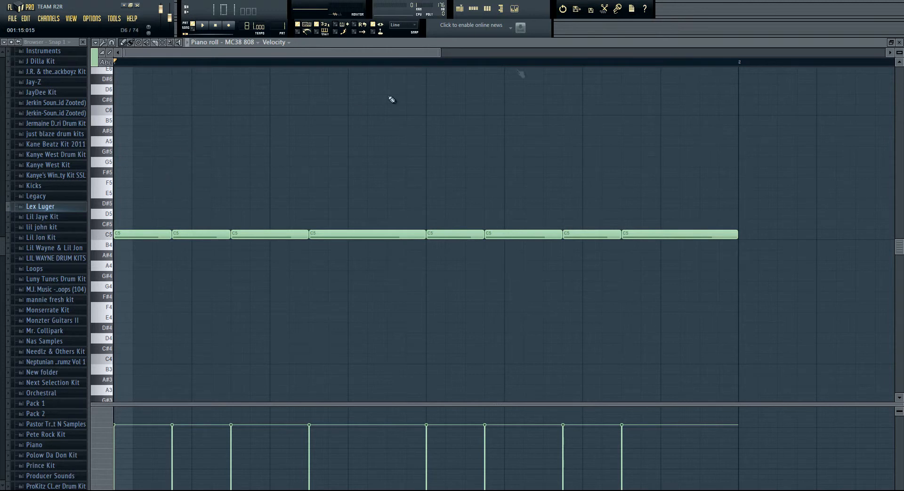
{"action": "scroll", "coordinate": [186, 66], "scroll_direction": "up", "scroll_amount": 1}
{"action": "scroll", "coordinate": [185, 66], "scroll_direction": "up", "scroll_amount": 3}
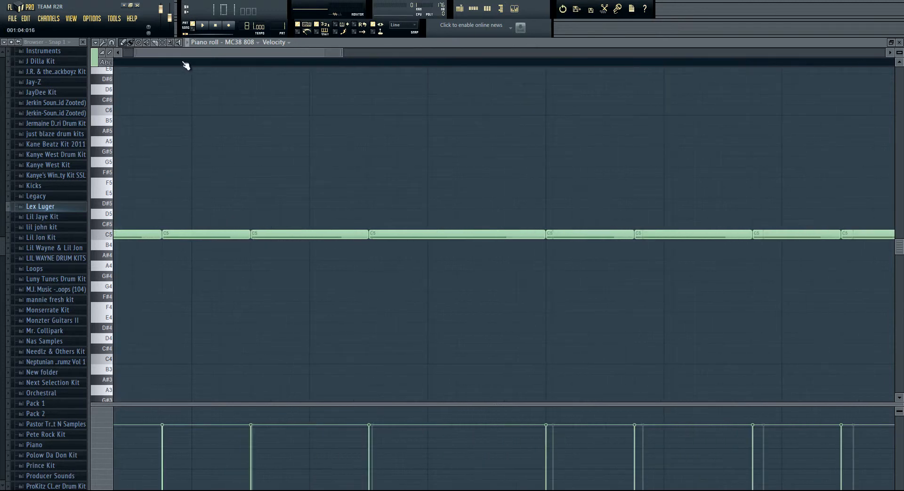
{"action": "left_click_drag", "start_coordinate": [181, 54], "coordinate": [167, 53]}
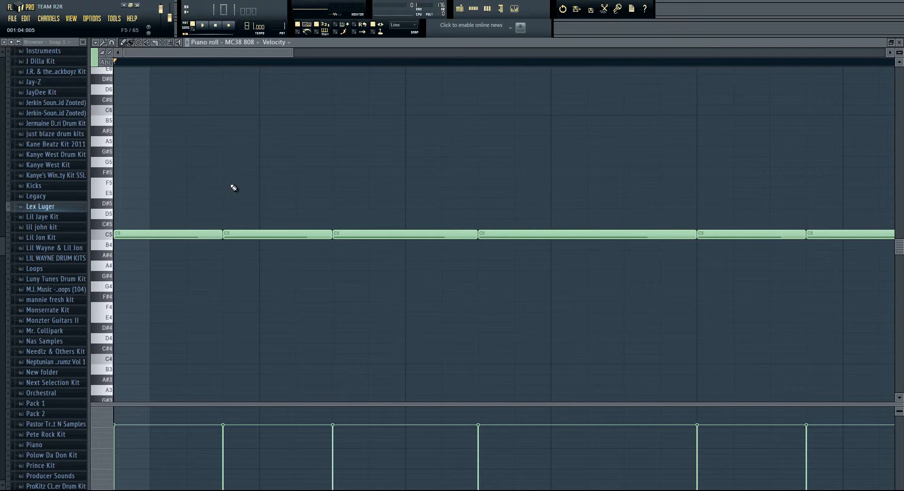
{"action": "scroll", "coordinate": [234, 188], "scroll_direction": "down", "scroll_amount": 3}
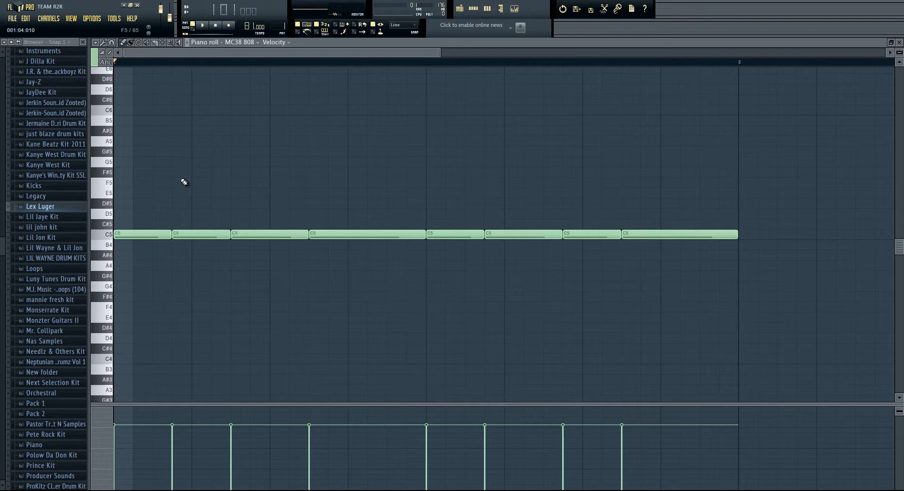
Step: Try shifting all the 808 notes by semitones, along the timeline and down an octave, returning them to C5 at the start
{"action": "key", "text": "Down"}
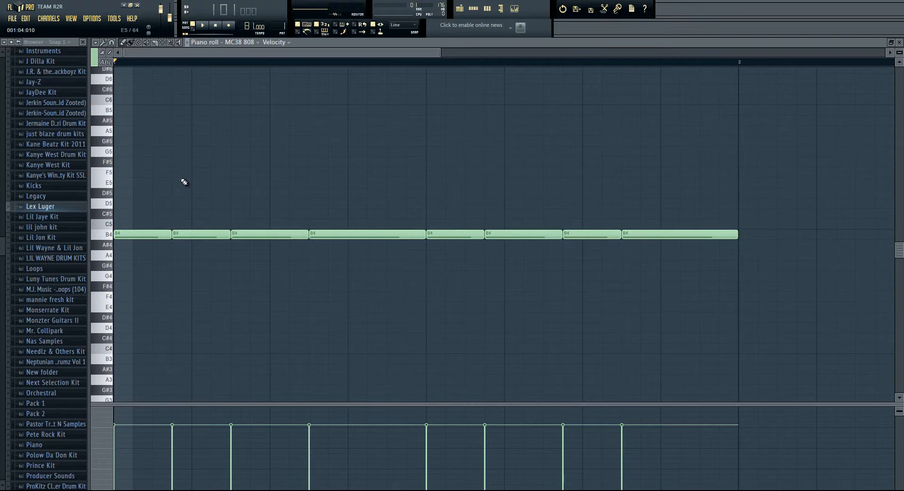
{"action": "key", "text": "Down"}
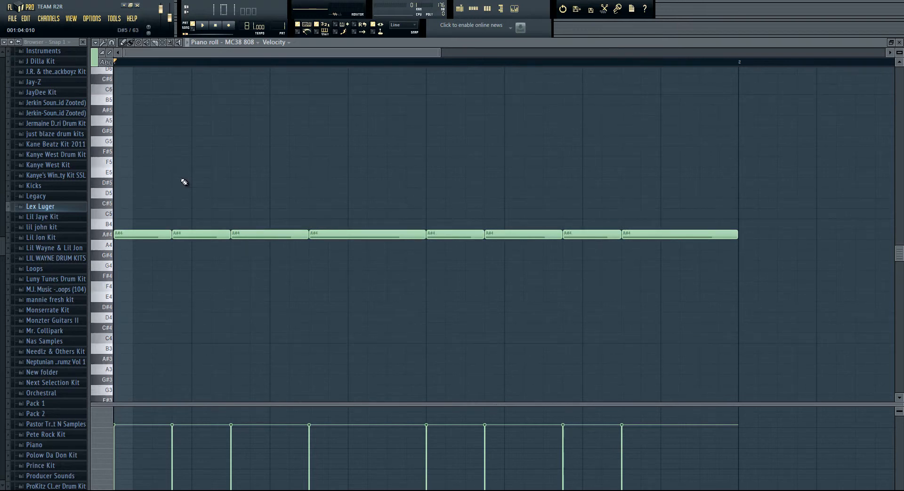
{"action": "key", "text": "Up"}
{"action": "key", "text": "Up"}
{"action": "key", "text": "Up"}
{"action": "key", "text": "Up"}
{"action": "key", "text": "Right"}
{"action": "key", "text": "Right"}
{"action": "key", "text": "Right"}
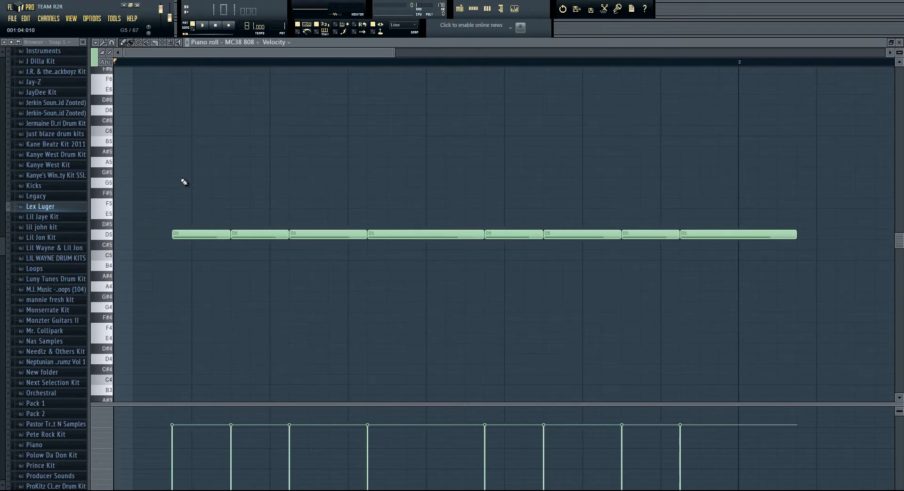
{"action": "key", "text": "Left"}
{"action": "key", "text": "Left"}
{"action": "key", "text": "Left"}
{"action": "key", "text": "Down"}
{"action": "key", "text": "Down"}
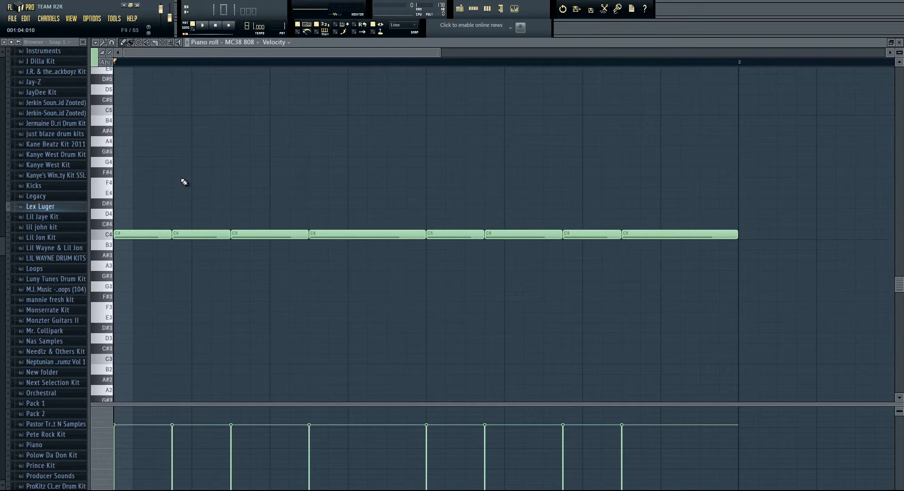
{"action": "key", "text": "ctrl+Down"}
{"action": "key", "text": "ctrl+Up"}
Step: Transpose all the MC38 808 notes down three semitones to A4
{"action": "key", "text": "Down"}
{"action": "key", "text": "Down"}
{"action": "key", "text": "Down"}
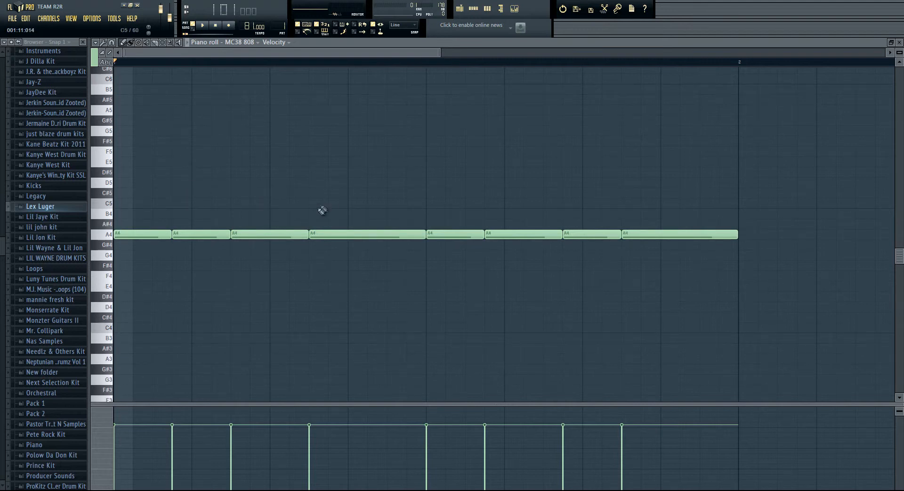
Step: Lower the fourth, fifth and sixth 808 notes to G4 and raise the last two notes to D5
{"action": "left_click", "coordinate": [341, 236]}
{"action": "left_click_drag", "start_coordinate": [342, 236], "coordinate": [341, 264]}
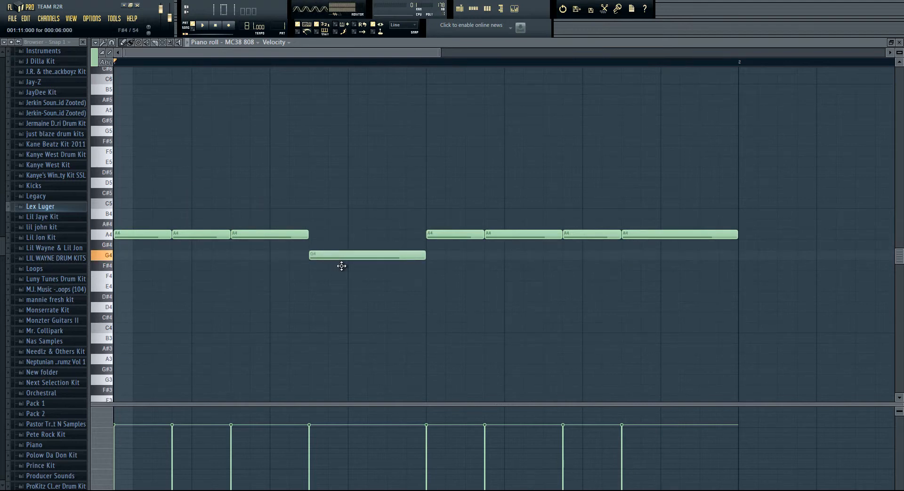
{"action": "left_click_drag", "start_coordinate": [466, 238], "coordinate": [504, 257]}
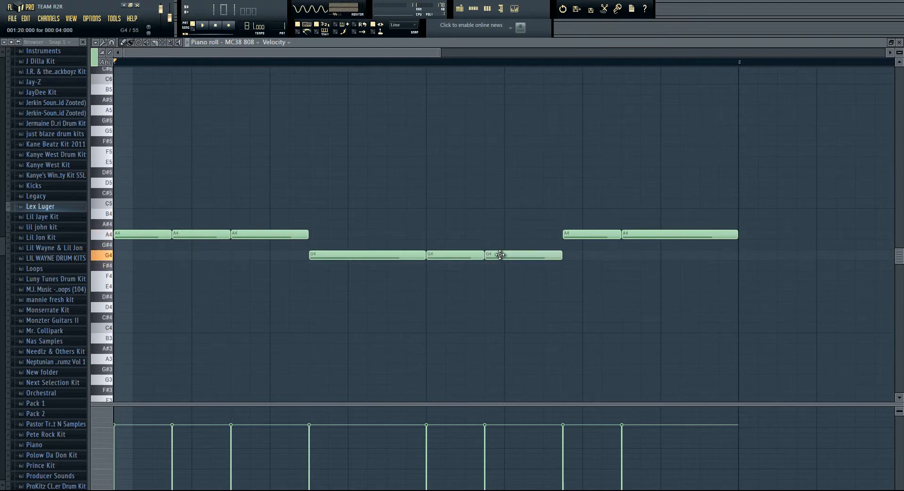
{"action": "left_click_drag", "start_coordinate": [589, 235], "coordinate": [585, 182]}
{"action": "left_click_drag", "start_coordinate": [642, 236], "coordinate": [651, 178]}
Step: Play back the pattern to hear the new 808 melody, and stop it
{"action": "key", "text": "space"}
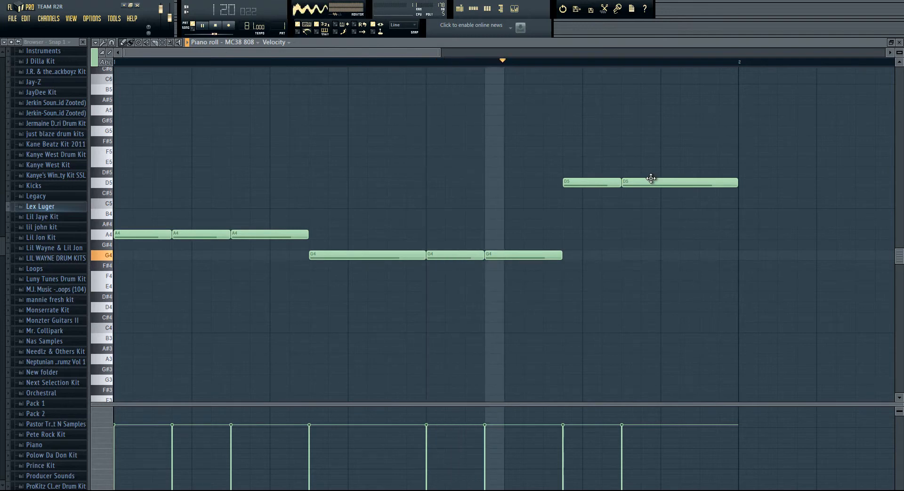
{"action": "left_click", "coordinate": [474, 9]}
{"action": "left_click", "coordinate": [474, 9]}
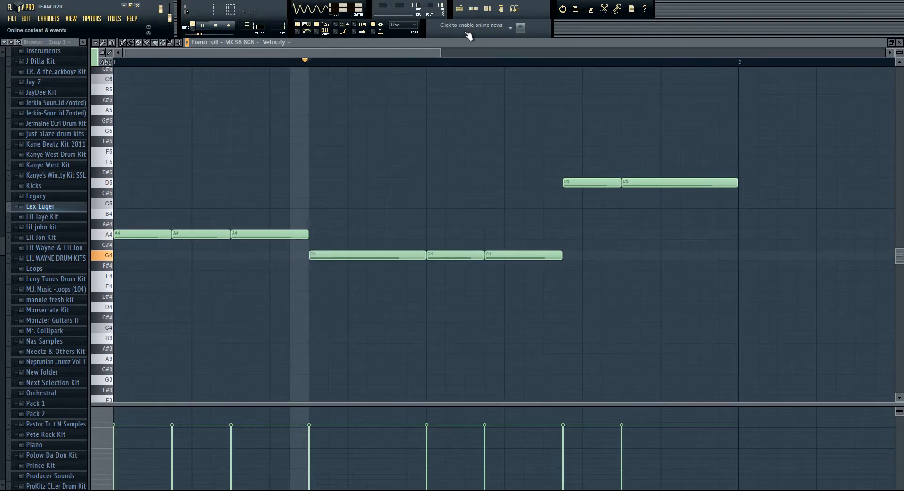
{"action": "key", "text": "space"}
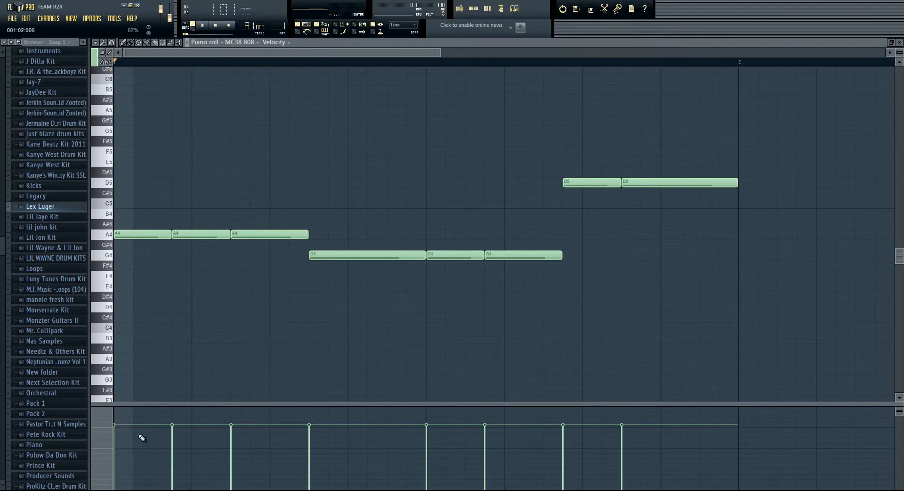
Step: Show the note pan values and the note release values in the piano roll's event lane
{"action": "left_click", "coordinate": [97, 434]}
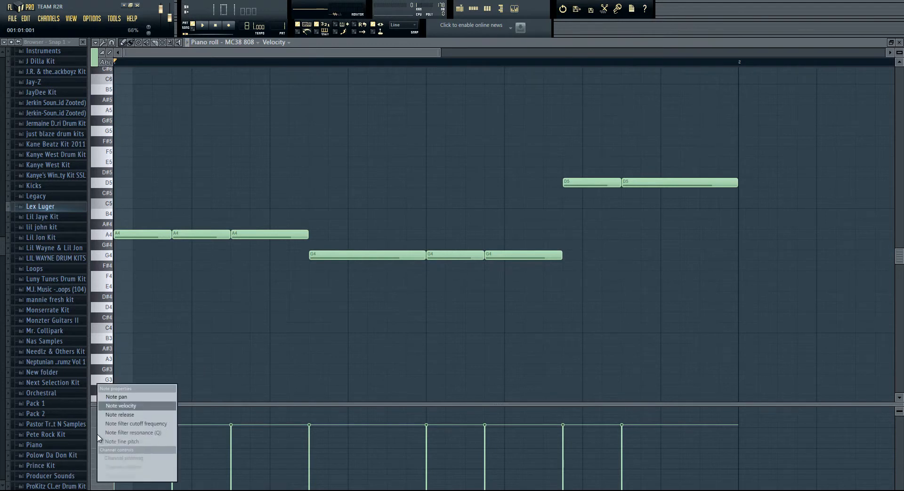
{"action": "left_click", "coordinate": [136, 398]}
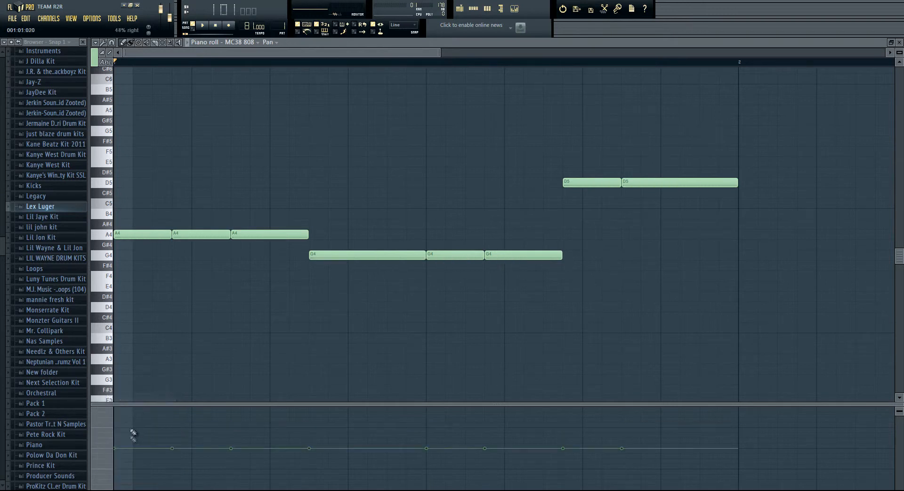
{"action": "left_click", "coordinate": [99, 453]}
{"action": "left_click", "coordinate": [135, 419]}
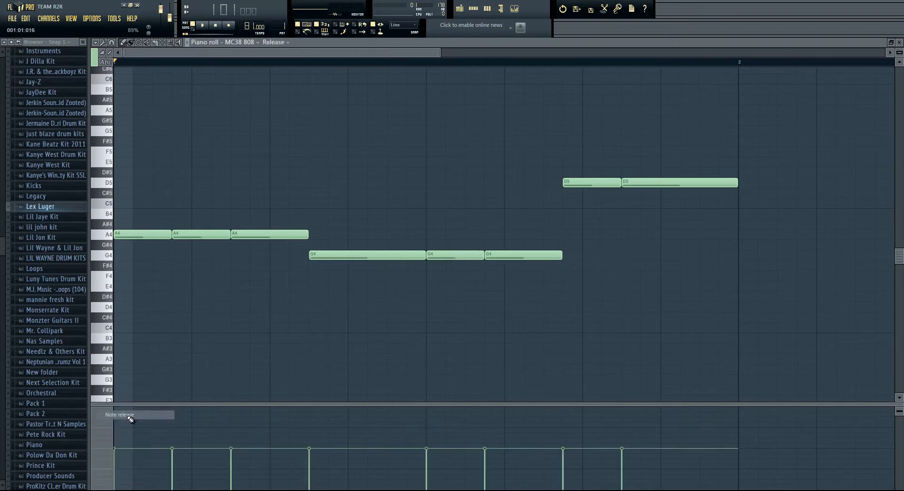
Step: Show the note velocity values in the event lane, and return to the Pattern 1 step sequencer
{"action": "left_click", "coordinate": [102, 433]}
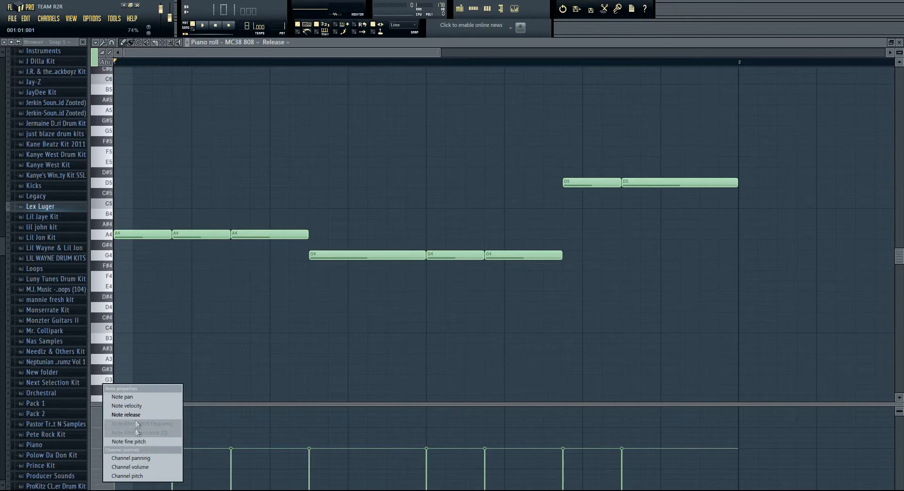
{"action": "left_click", "coordinate": [135, 406]}
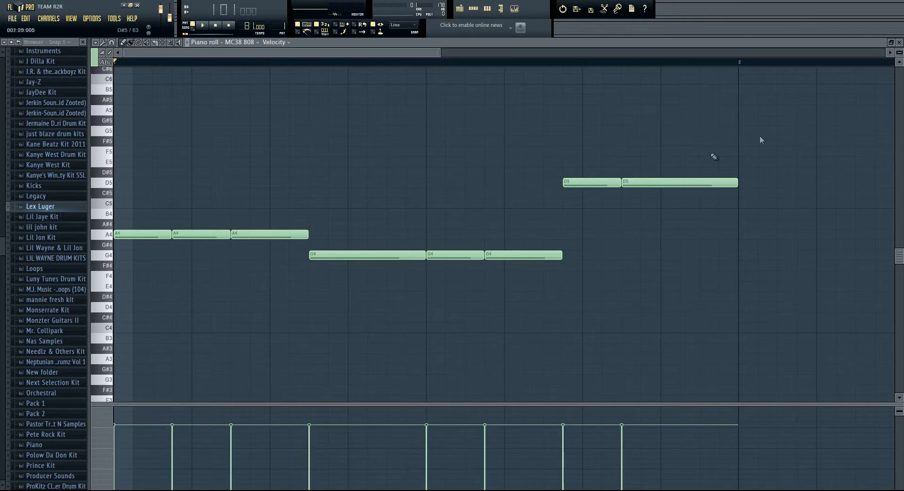
{"action": "left_click", "coordinate": [459, 9]}
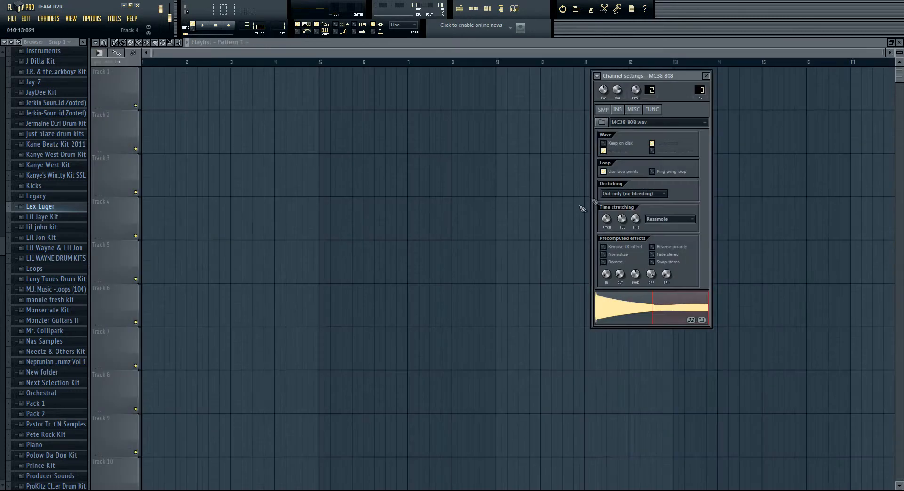
{"action": "left_click", "coordinate": [479, 10]}
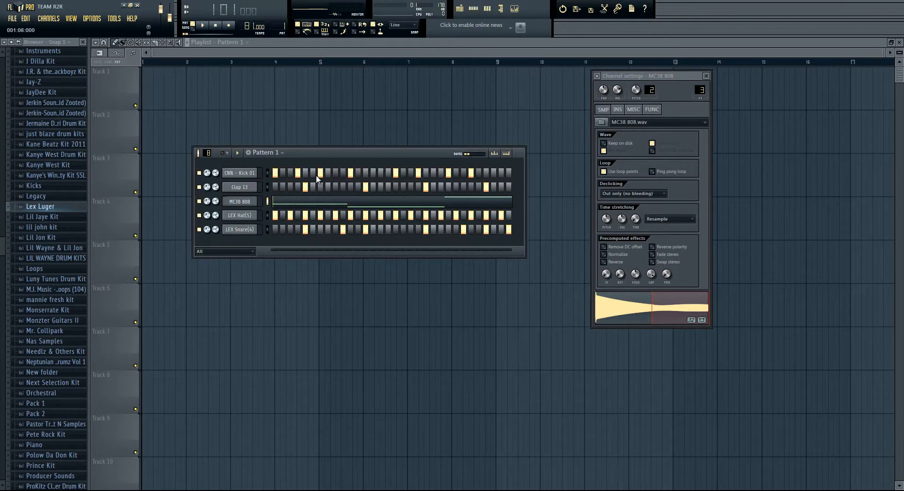
Step: Insert a Nexus synth channel directly above the LEX Snare(4) channel
{"action": "right_click", "coordinate": [245, 229]}
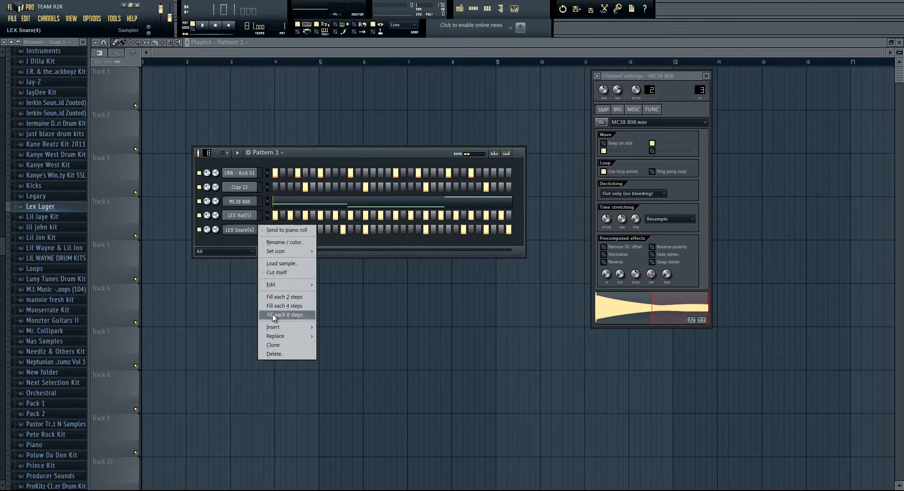
{"action": "left_click", "coordinate": [237, 239]}
{"action": "right_click", "coordinate": [239, 230]}
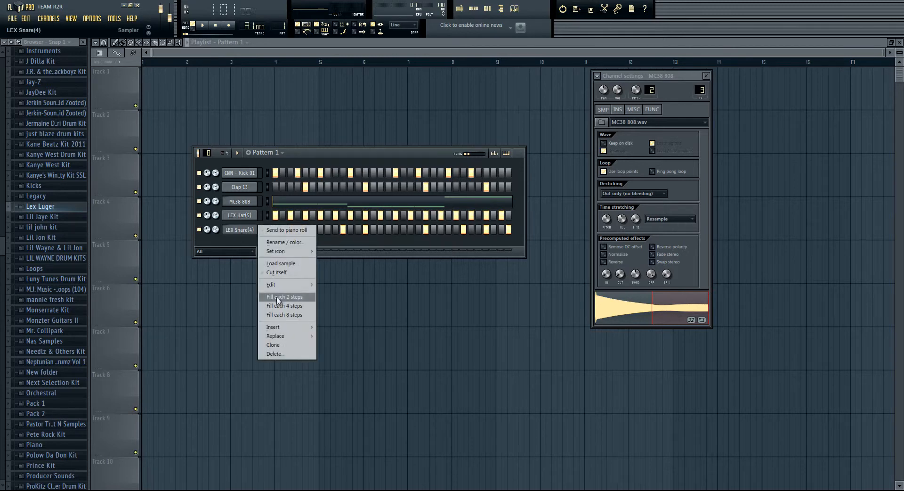
{"action": "mouse_move", "coordinate": [291, 329]}
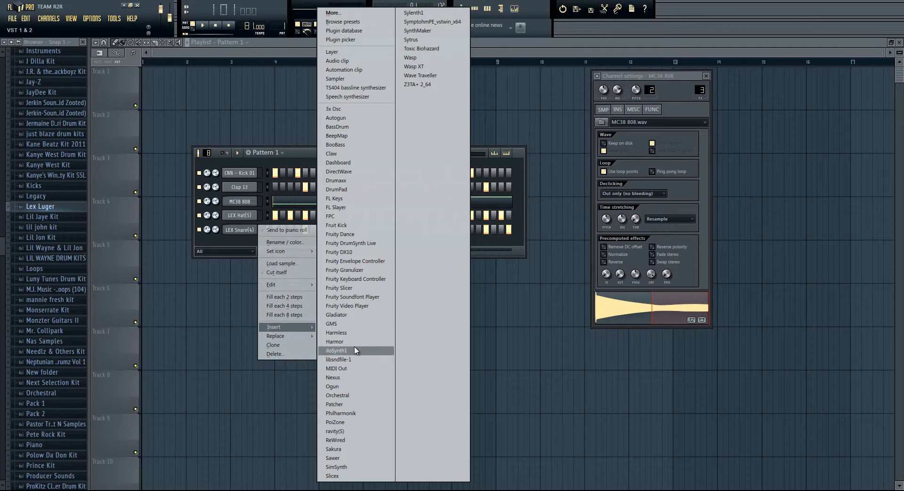
{"action": "left_click", "coordinate": [335, 378]}
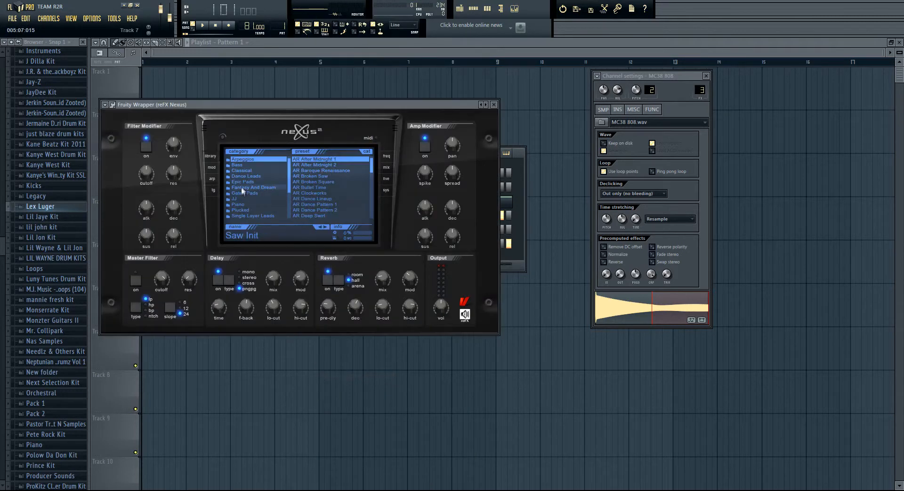
Step: Load the PN Nexus Grandpiano preset from the Piano category in Nexus
{"action": "scroll", "coordinate": [255, 188], "scroll_direction": "down", "scroll_amount": 3}
{"action": "left_click", "coordinate": [238, 175]}
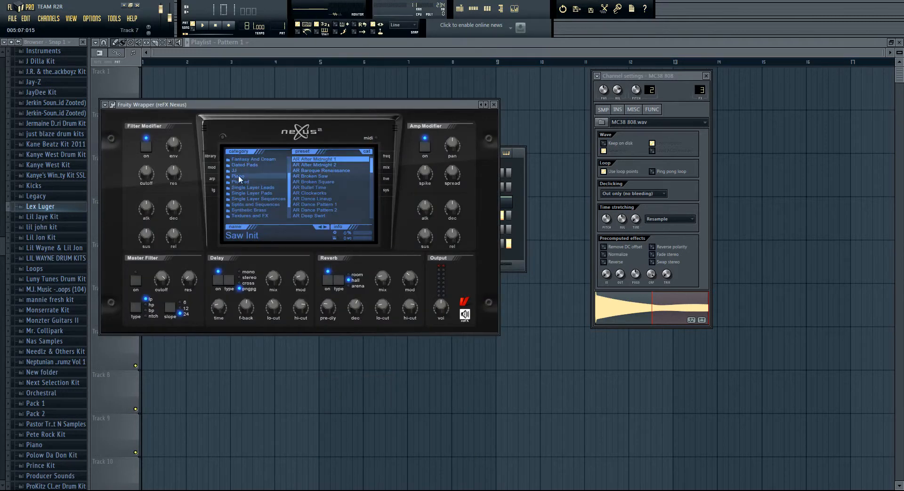
{"action": "scroll", "coordinate": [329, 193], "scroll_direction": "down", "scroll_amount": 5}
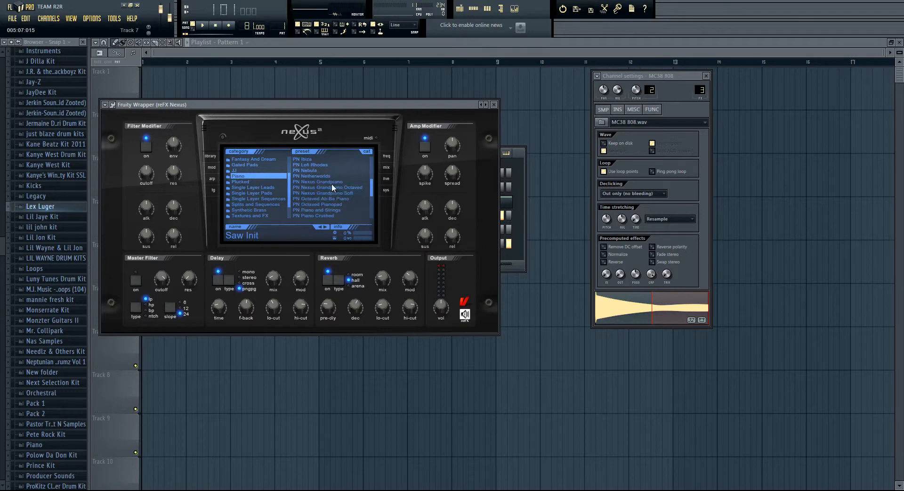
{"action": "scroll", "coordinate": [331, 180], "scroll_direction": "down", "scroll_amount": 3}
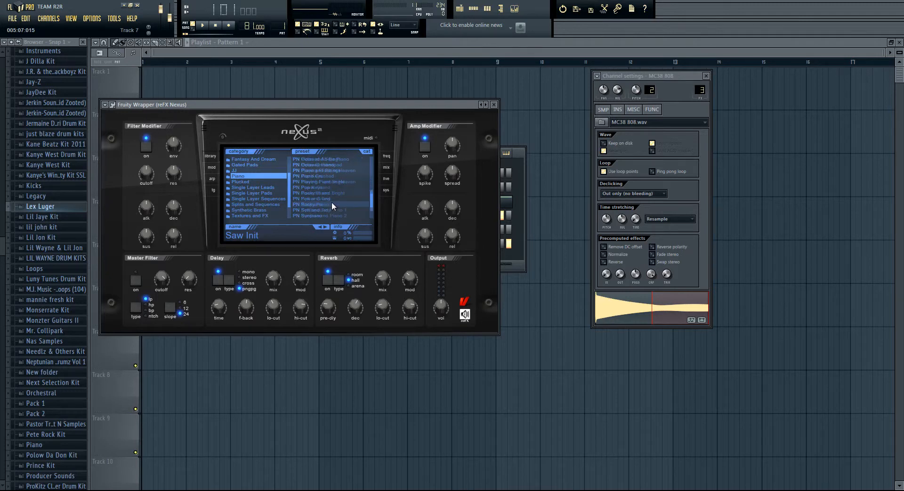
{"action": "scroll", "coordinate": [333, 200], "scroll_direction": "up", "scroll_amount": 3}
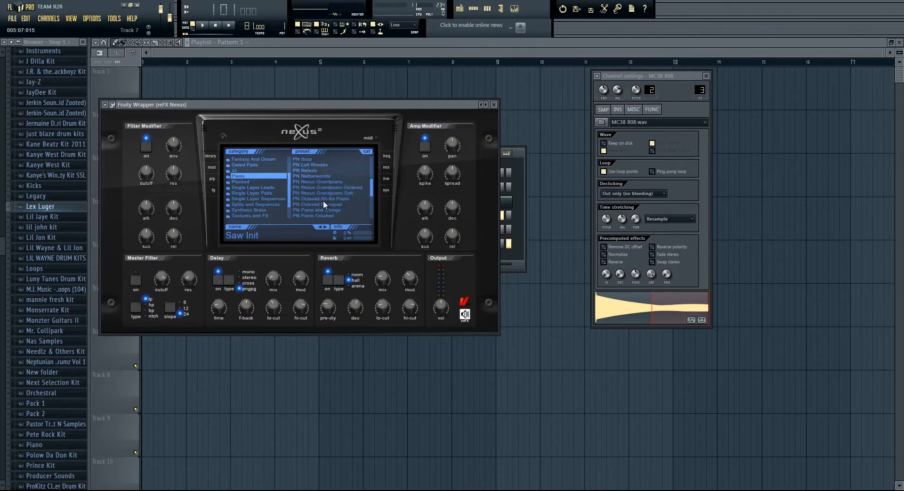
{"action": "left_click", "coordinate": [328, 182]}
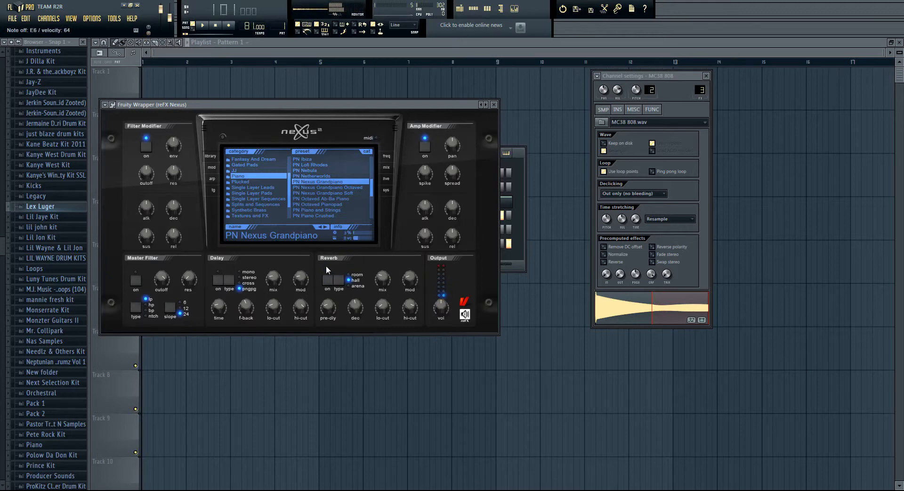
Step: Open the reFX Nexus channel's notes in the piano roll, play back the chord melody and stop it
{"action": "key", "text": "F6"}
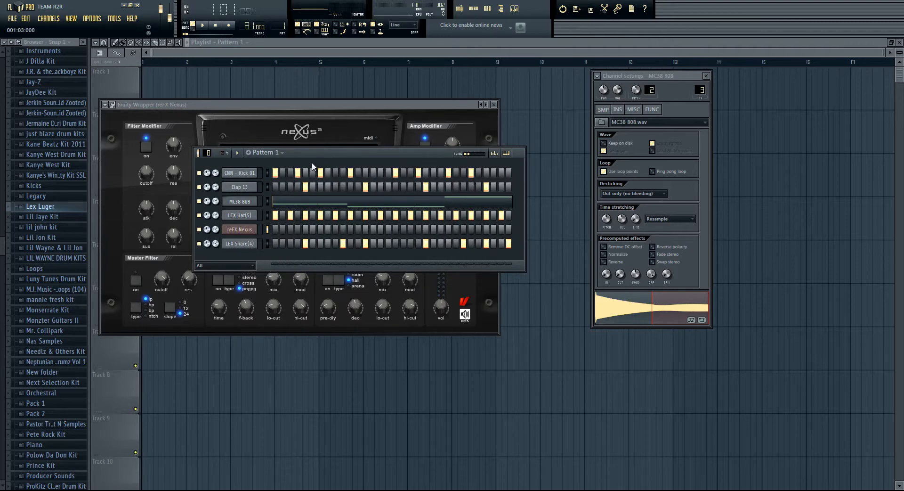
{"action": "key", "text": "n"}
{"action": "right_click", "coordinate": [241, 229]}
{"action": "left_click", "coordinate": [252, 228]}
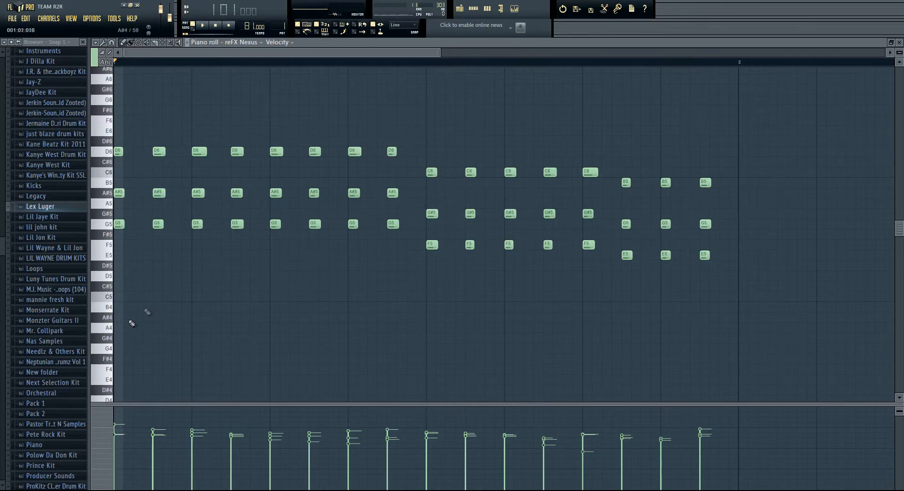
{"action": "scroll", "coordinate": [141, 313], "scroll_direction": "down", "scroll_amount": 3}
{"action": "scroll", "coordinate": [151, 299], "scroll_direction": "up", "scroll_amount": 3}
{"action": "key", "text": "space"}
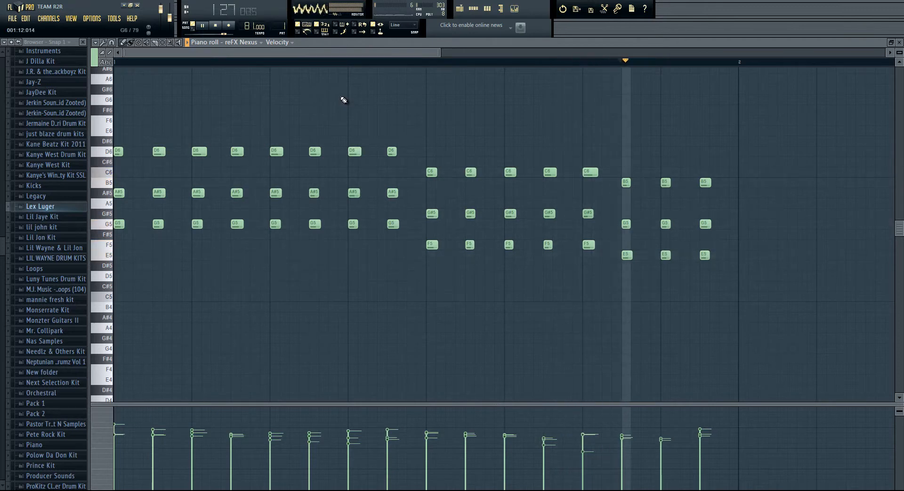
{"action": "key", "text": "space"}
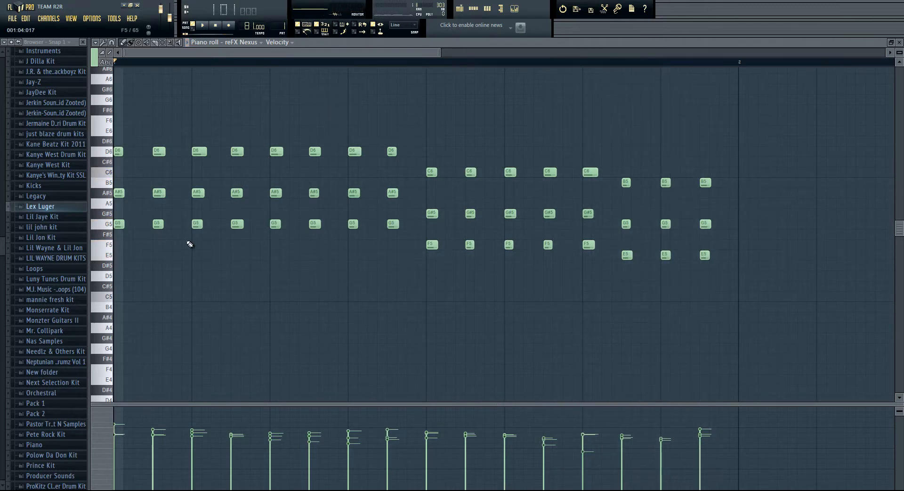
Step: With the pattern playing, add a sustained D4 note above the first long G3 and G2 bass notes and raise its velocity slightly
{"action": "scroll", "coordinate": [164, 264], "scroll_direction": "down", "scroll_amount": 4}
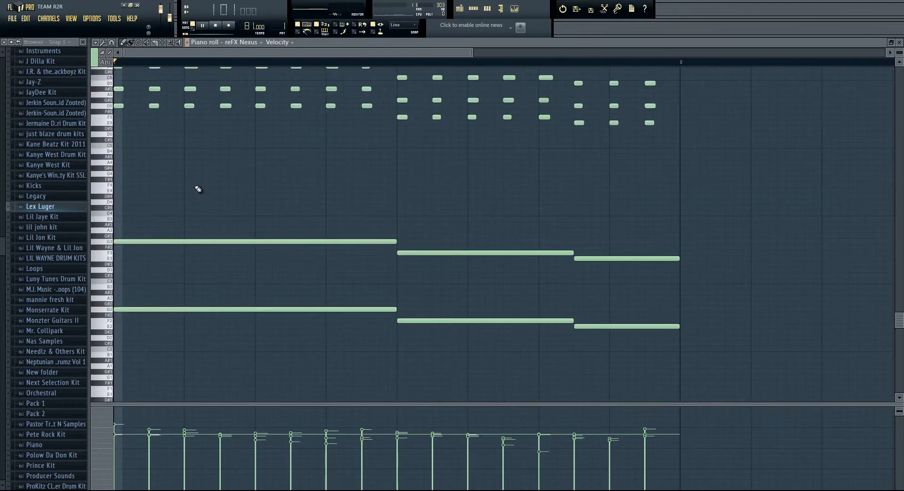
{"action": "key", "text": "space"}
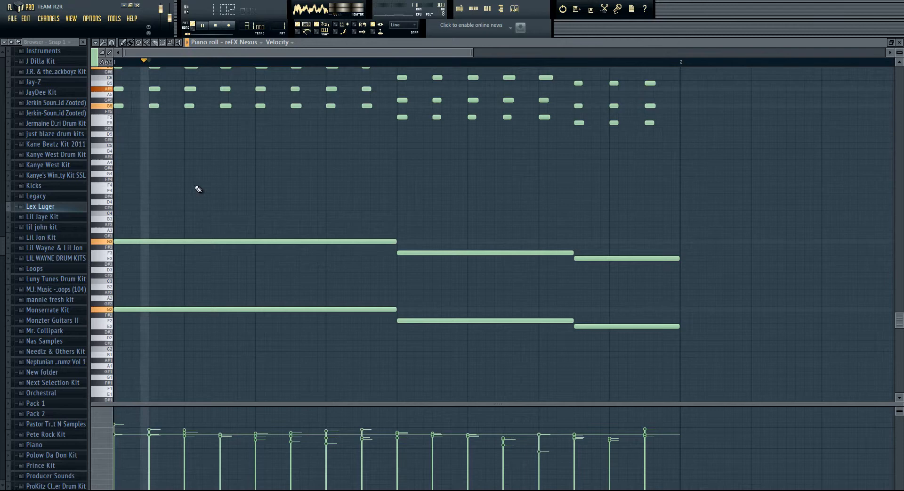
{"action": "scroll", "coordinate": [189, 216], "scroll_direction": "up", "scroll_amount": 2}
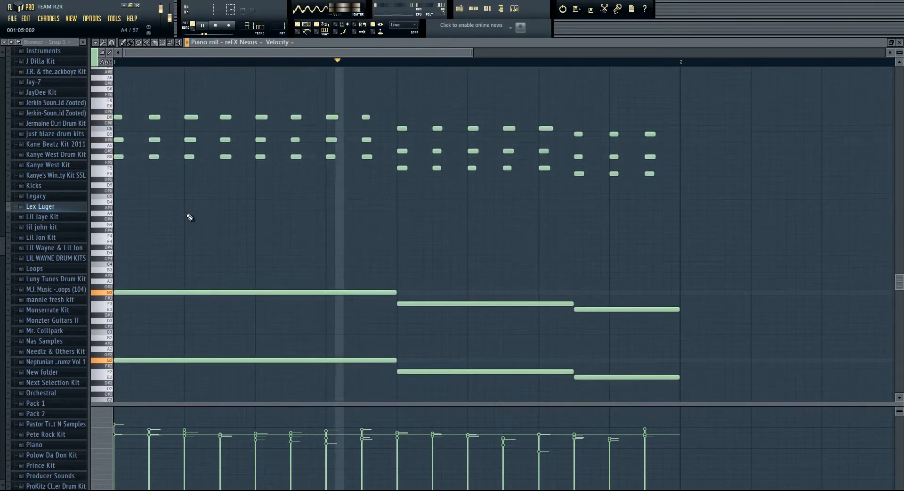
{"action": "left_click", "coordinate": [120, 234]}
{"action": "left_click_drag", "start_coordinate": [119, 235], "coordinate": [116, 235]}
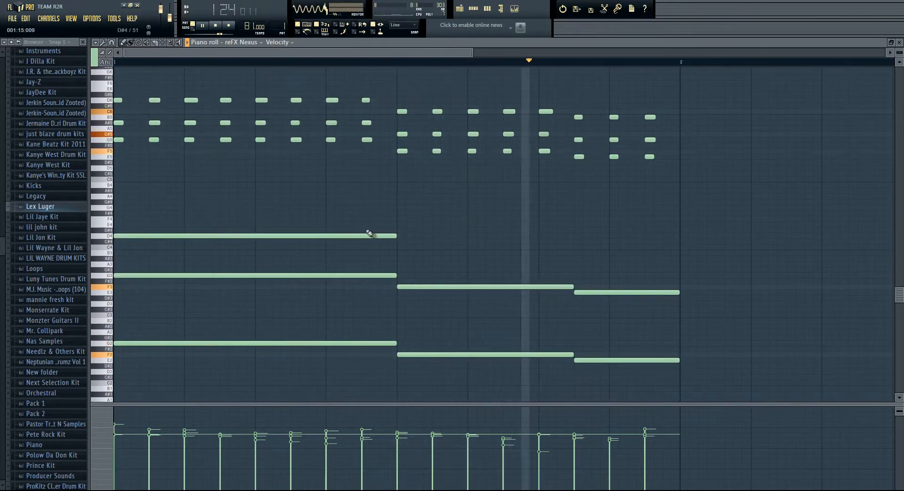
{"action": "left_click", "coordinate": [239, 235], "text": "ctrl"}
{"action": "left_click", "coordinate": [114, 428]}
{"action": "left_click", "coordinate": [288, 360], "text": "ctrl"}
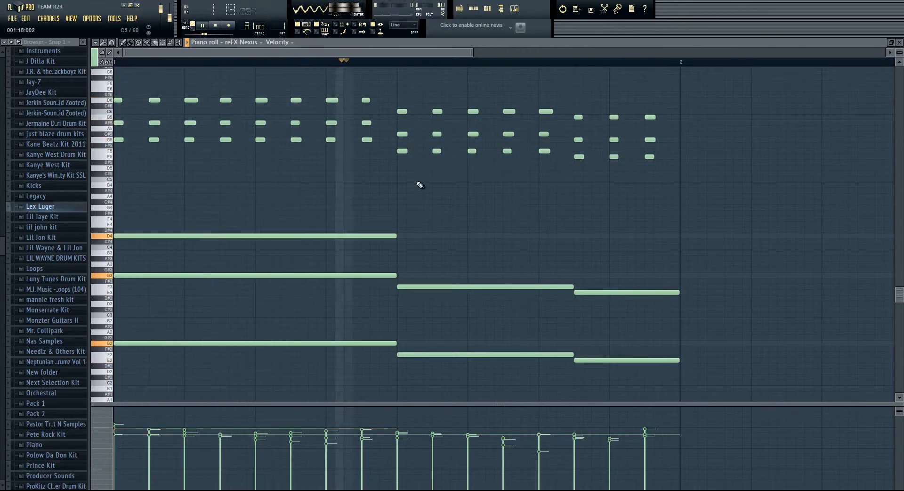
Step: Add a C4 note above the long F3 bass note and trim it to the same length
{"action": "scroll", "coordinate": [406, 65], "scroll_direction": "up", "scroll_amount": 2}
{"action": "scroll", "coordinate": [407, 68], "scroll_direction": "up", "scroll_amount": 1}
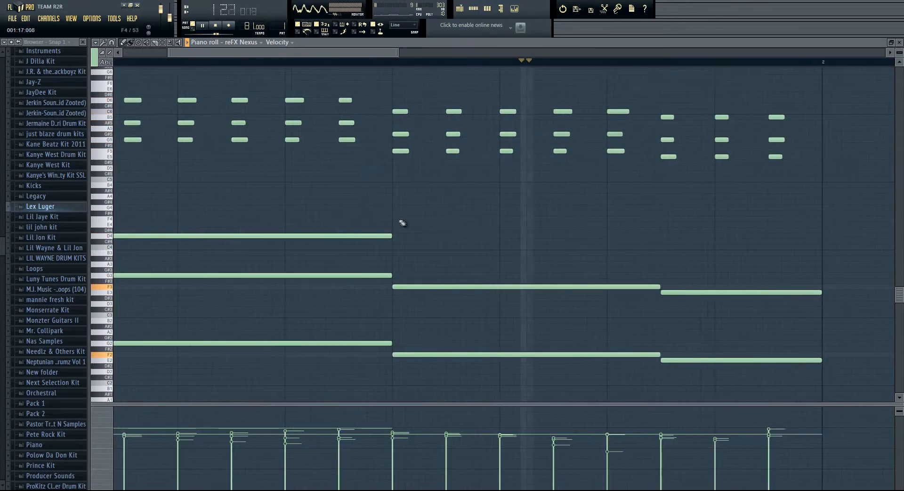
{"action": "left_click", "coordinate": [394, 247]}
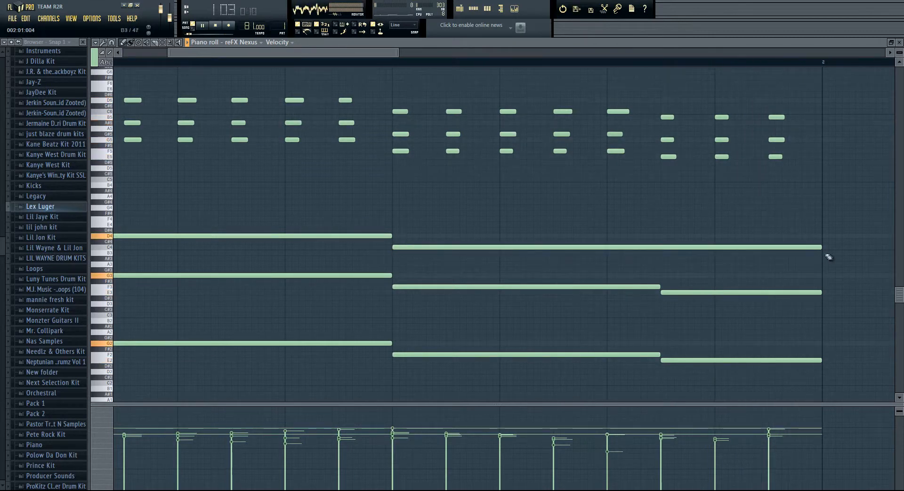
{"action": "left_click_drag", "start_coordinate": [821, 247], "coordinate": [657, 268]}
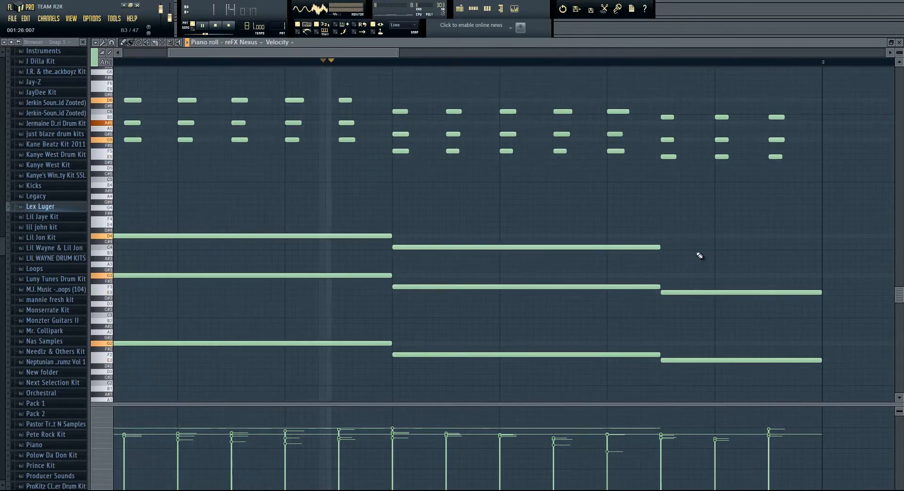
Step: Add a B3 note above the last E3 bass note, stop playback, and trim the note to end at bar 2
{"action": "left_click", "coordinate": [665, 253]}
{"action": "key", "text": "space"}
{"action": "left_click_drag", "start_coordinate": [320, 54], "coordinate": [428, 71]}
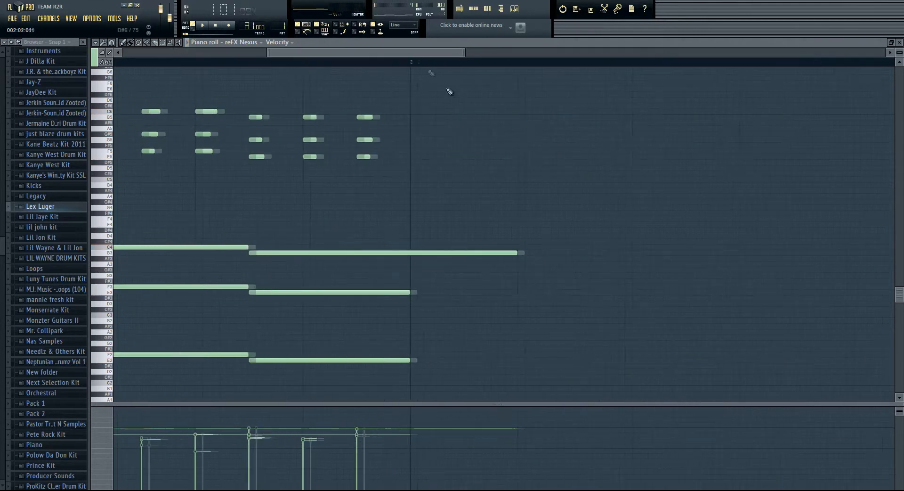
{"action": "left_click_drag", "start_coordinate": [496, 252], "coordinate": [404, 253]}
Step: Play back the pattern to hear the full piano part, stop it, and return to the step sequencer
{"action": "key", "text": "space"}
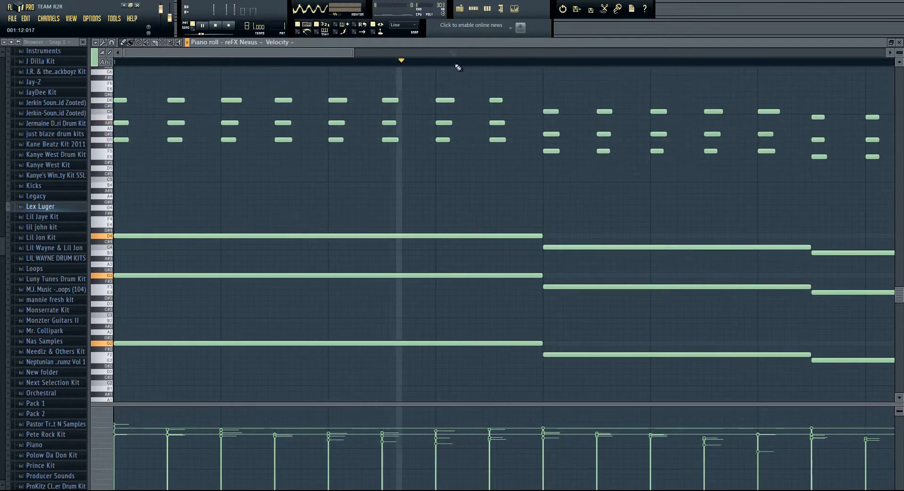
{"action": "scroll", "coordinate": [440, 64], "scroll_direction": "down", "scroll_amount": 1}
{"action": "scroll", "coordinate": [440, 65], "scroll_direction": "down", "scroll_amount": 1}
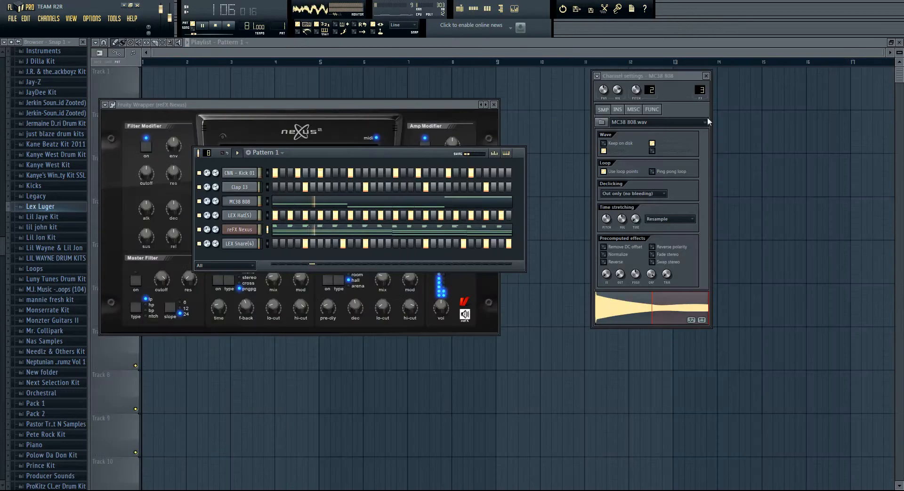
{"action": "key", "text": "space"}
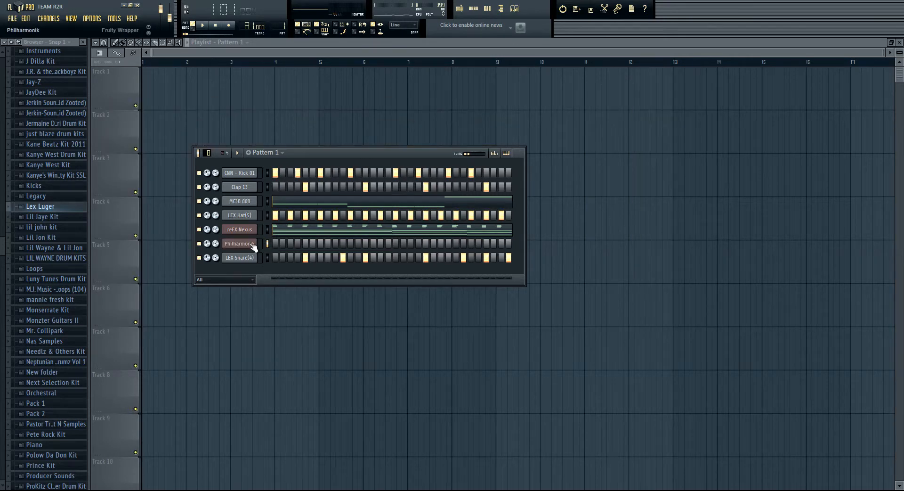
Step: Insert a Philharmonik channel above LEX Snare(4), load its staccato strings instrument, and bring back the Pattern 1 step sequencer
{"action": "left_click", "coordinate": [253, 243]}
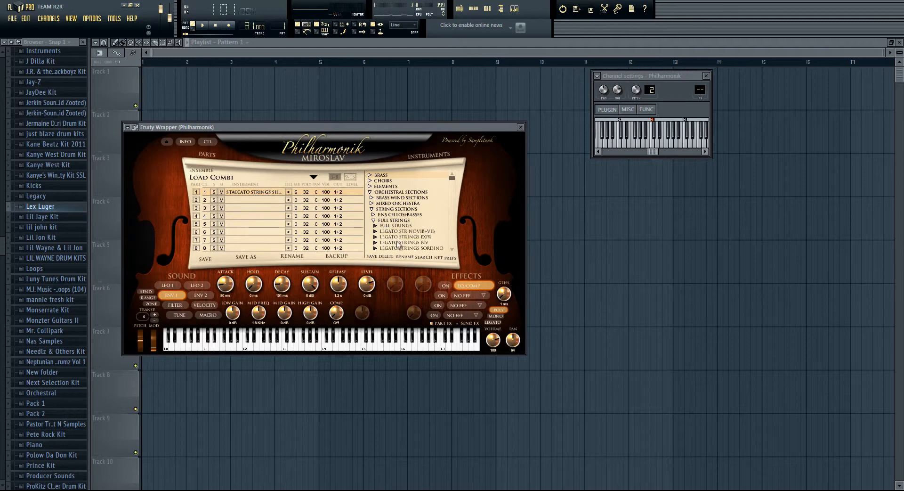
{"action": "left_click", "coordinate": [473, 8]}
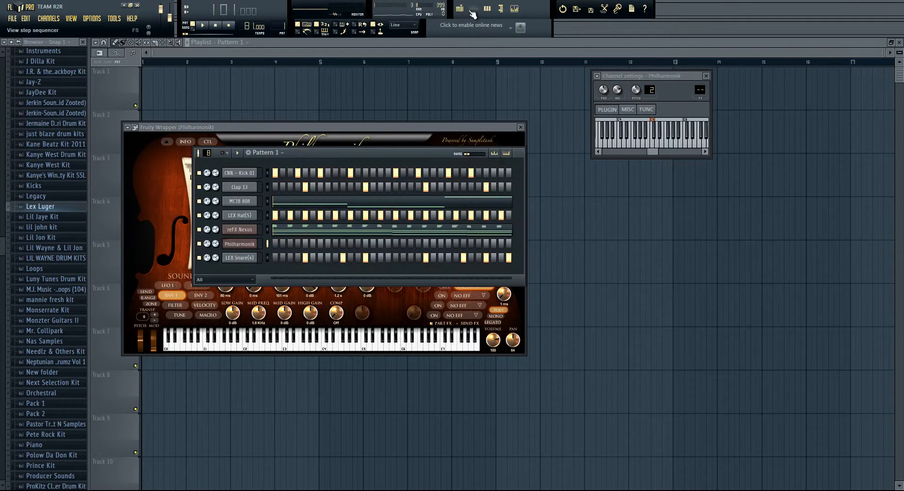
Step: Arm recording for everything, record a staccato string chord part on the Philharmonik channel in Pattern 1, and stop
{"action": "left_click", "coordinate": [231, 26]}
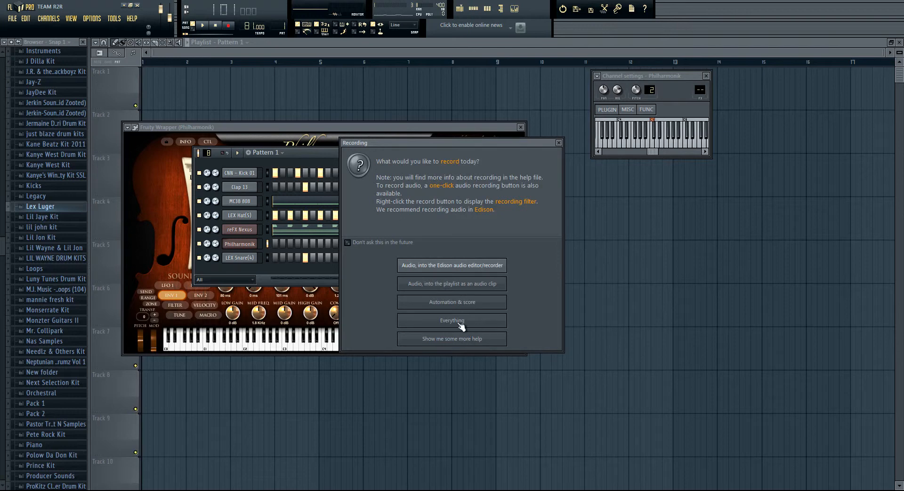
{"action": "left_click", "coordinate": [452, 320]}
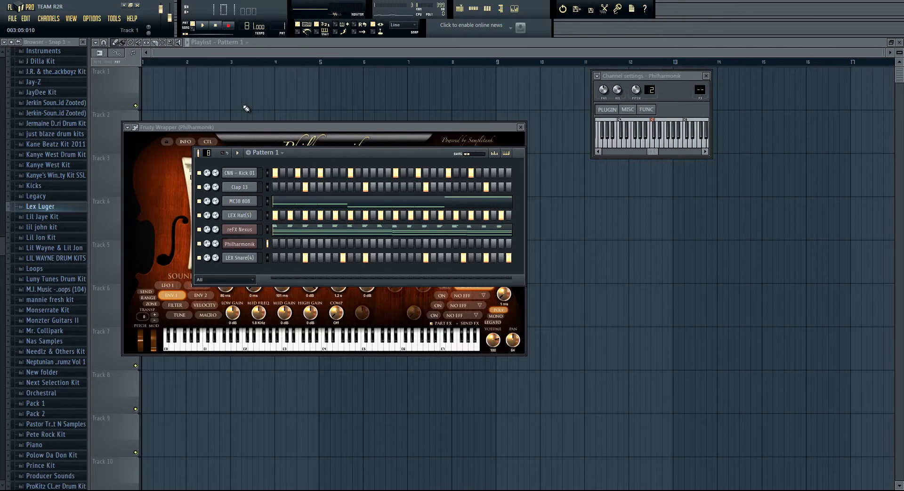
{"action": "key", "text": "space"}
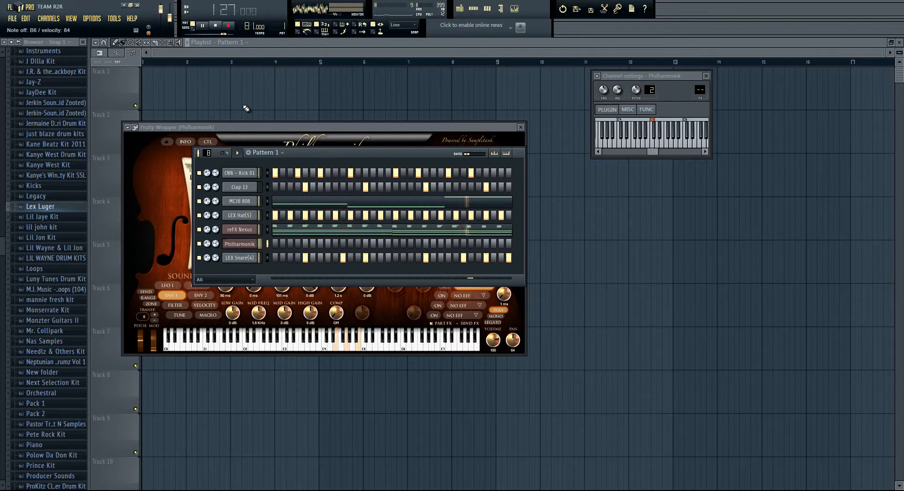
{"action": "key", "text": "space"}
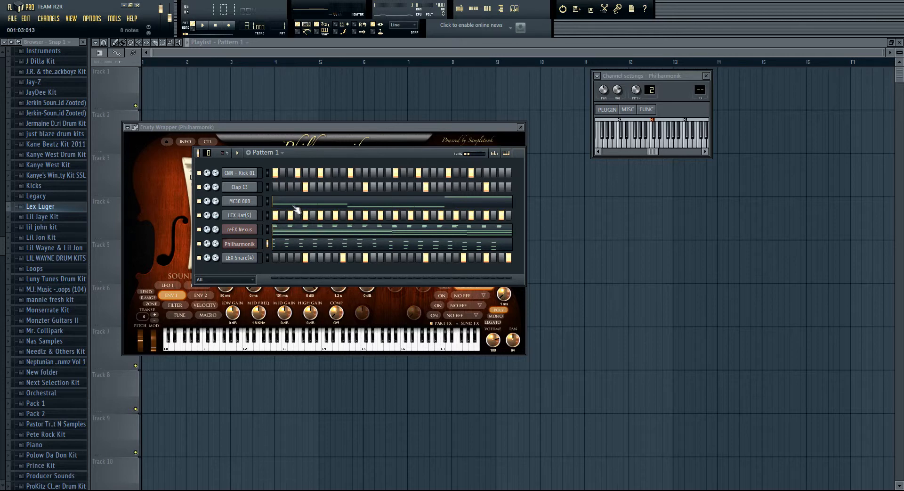
Step: Quantize the recorded Philharmonik string notes in the piano roll and return to the Pattern 1 step sequencer
{"action": "left_click", "coordinate": [291, 244]}
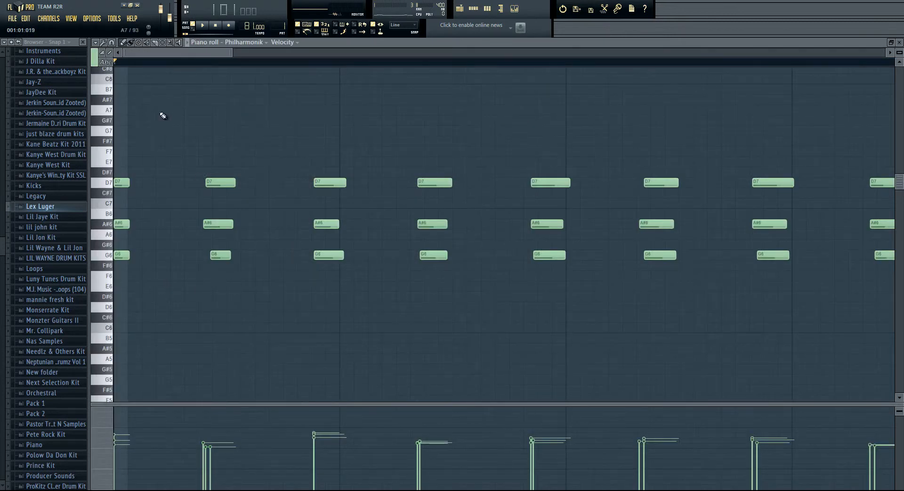
{"action": "scroll", "coordinate": [162, 115], "scroll_direction": "down", "scroll_amount": 3}
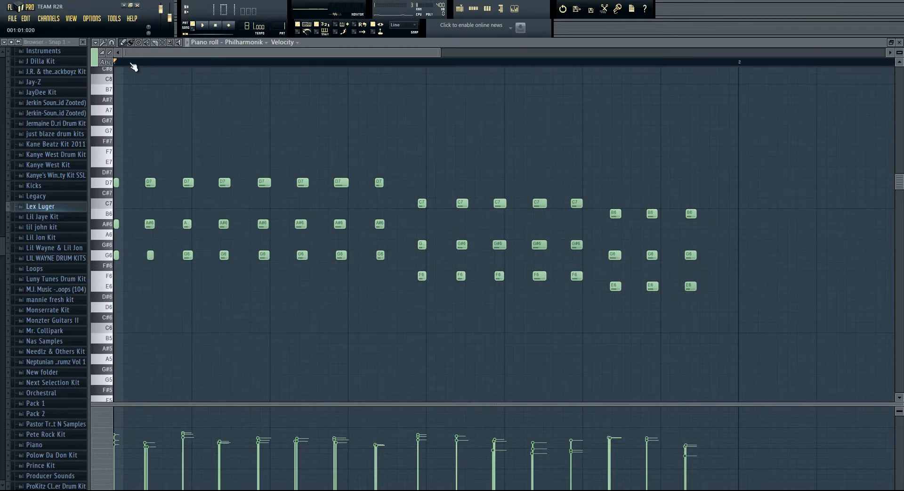
{"action": "key", "text": "ctrl+q"}
{"action": "scroll", "coordinate": [289, 157], "scroll_direction": "up", "scroll_amount": 3}
{"action": "scroll", "coordinate": [377, 142], "scroll_direction": "down", "scroll_amount": 3}
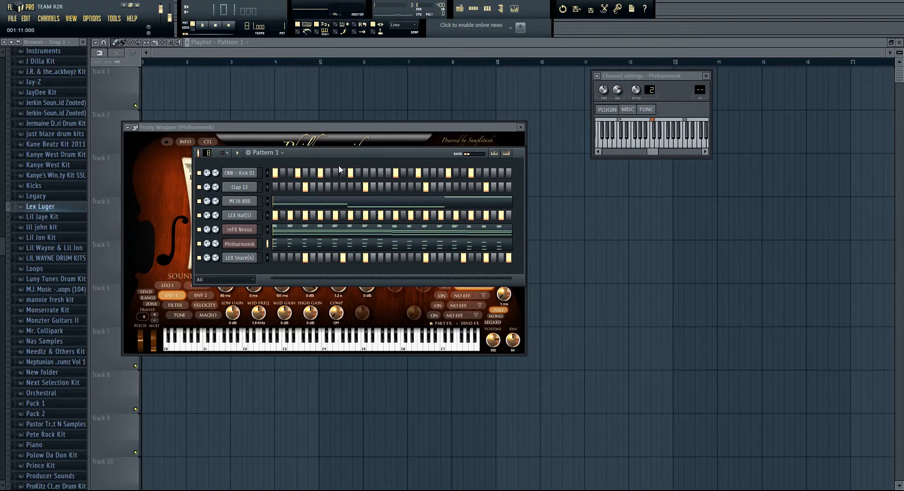
Step: Turn down the reFX Nexus and Philharmonik channel volumes while playing Pattern 1 to check the balance, and stop playback
{"action": "left_click_drag", "start_coordinate": [216, 230], "coordinate": [217, 237]}
{"action": "key", "text": "space"}
{"action": "left_click_drag", "start_coordinate": [216, 244], "coordinate": [216, 249]}
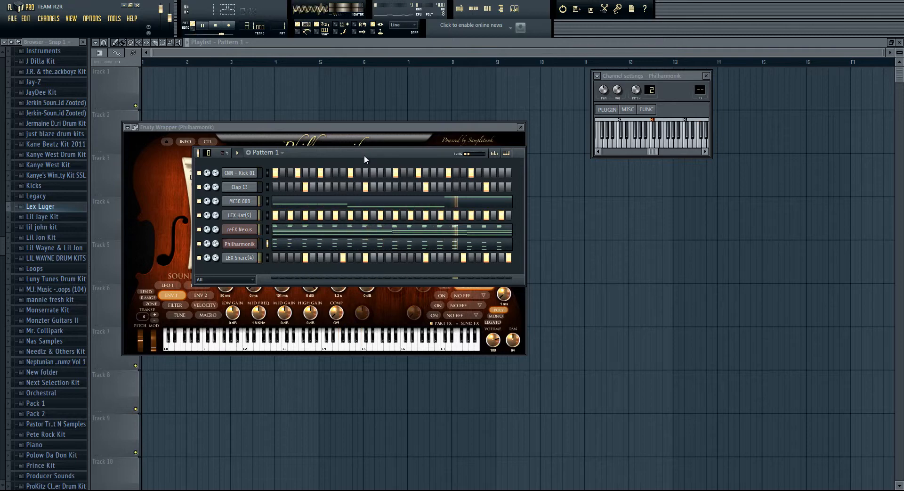
{"action": "key", "text": "space"}
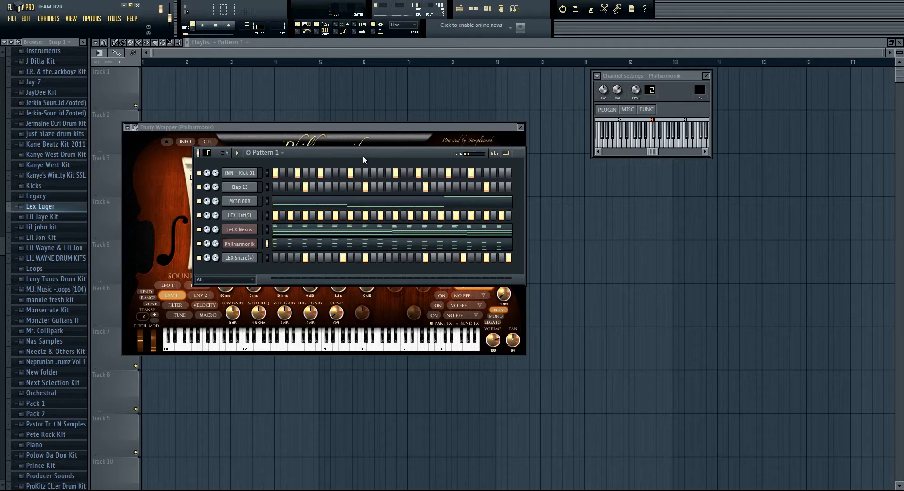
Step: View the step sequencer for Pattern 1 and for Pattern 2, and return to the playlist with Pattern 1 selected
{"action": "left_click", "coordinate": [459, 8]}
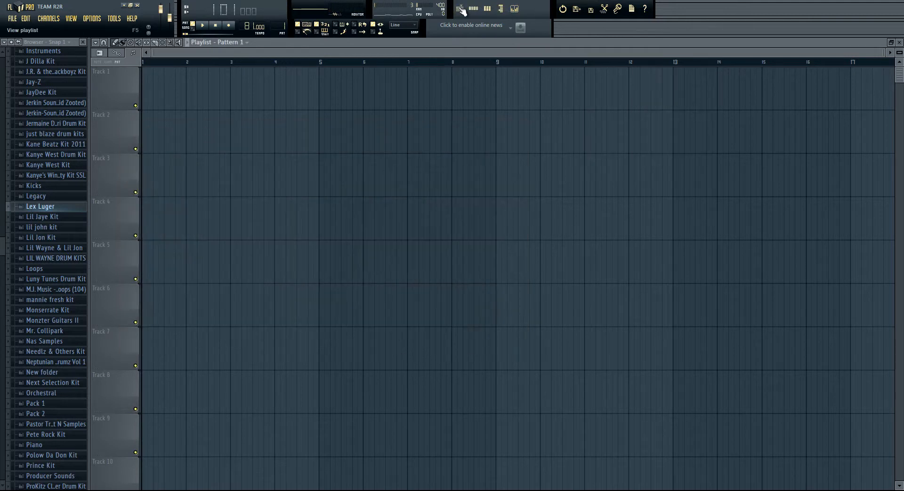
{"action": "left_click", "coordinate": [475, 8]}
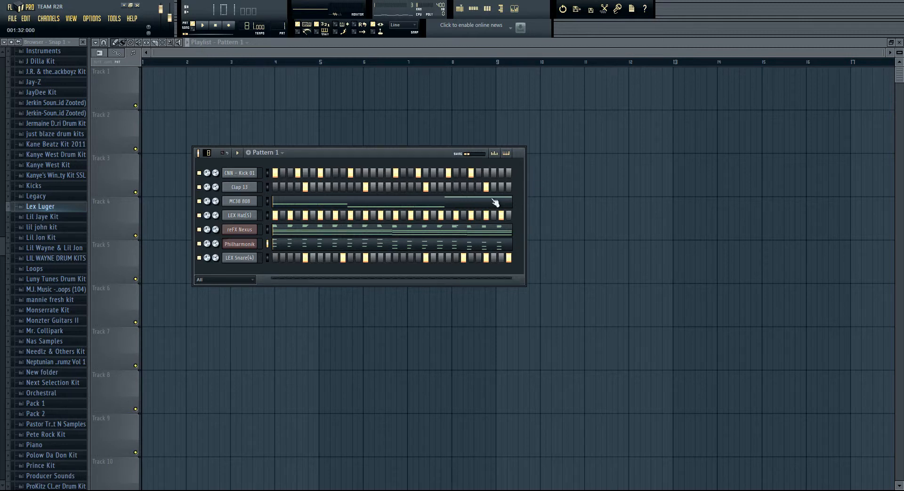
{"action": "left_click_drag", "start_coordinate": [281, 27], "coordinate": [281, 26]}
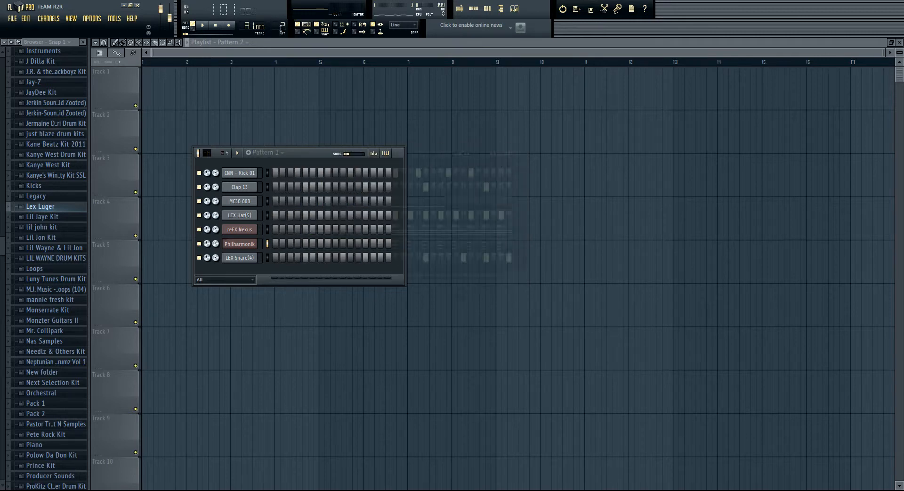
{"action": "left_click", "coordinate": [462, 9]}
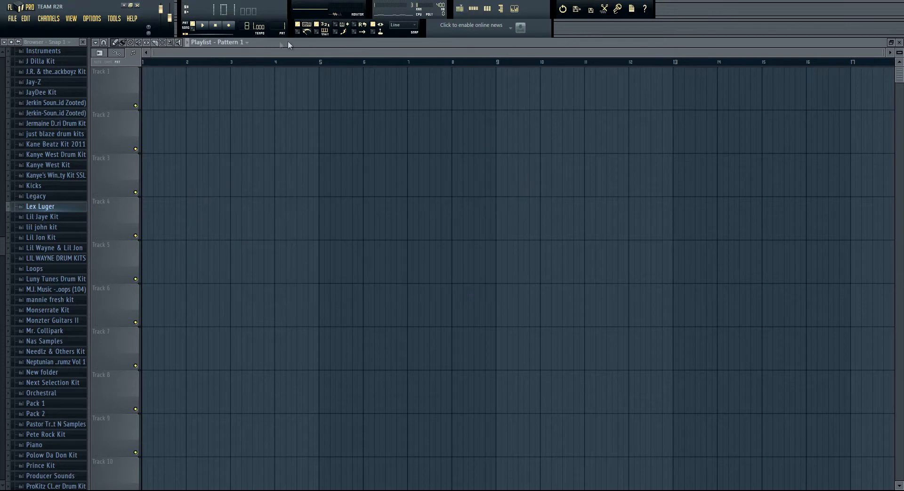
Step: Place five Pattern 1 clips back to back on Track 1 of the playlist, from bar 1 up to bar 11
{"action": "left_click", "coordinate": [163, 102]}
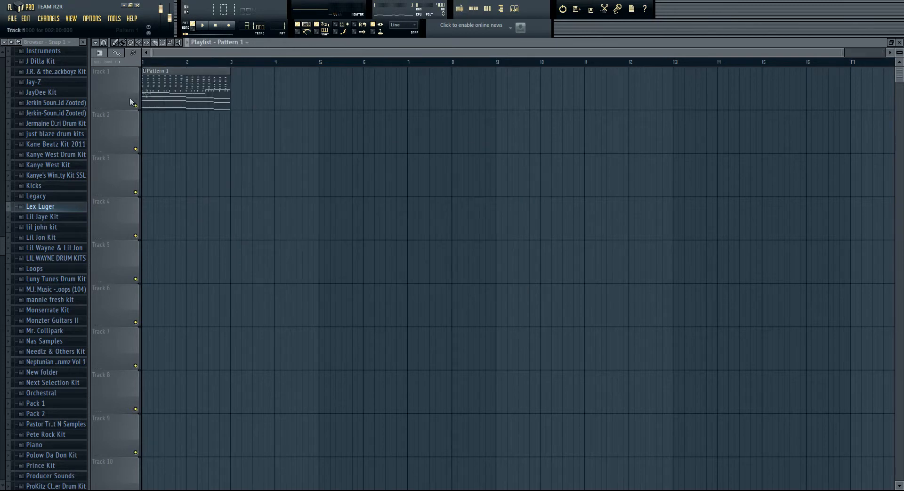
{"action": "left_click_drag", "start_coordinate": [236, 98], "coordinate": [256, 91]}
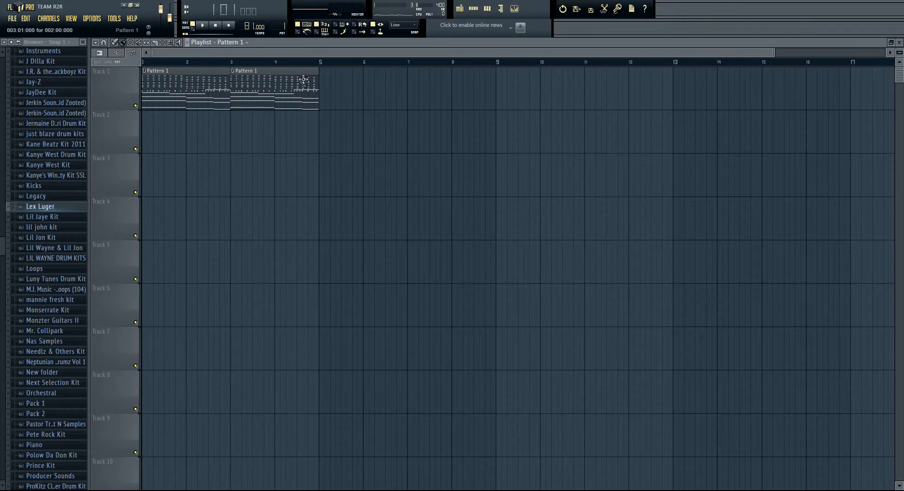
{"action": "left_click_drag", "start_coordinate": [318, 90], "coordinate": [550, 96]}
{"action": "left_click_drag", "start_coordinate": [453, 96], "coordinate": [447, 96]}
Step: Select Pattern 2 and paint its one-bar clips along Track 2 of the playlist, from bar 1 up to bar 12
{"action": "left_click_drag", "start_coordinate": [283, 27], "coordinate": [283, 23]}
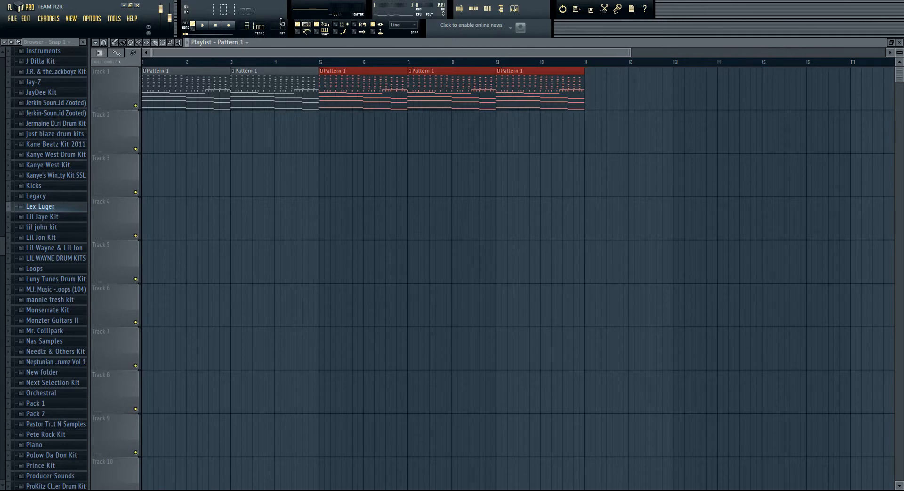
{"action": "mouse_move", "coordinate": [142, 133]}
{"action": "left_mouse_down"}
{"action": "mouse_move", "coordinate": [520, 142]}
{"action": "mouse_move", "coordinate": [517, 182]}
{"action": "mouse_move", "coordinate": [501, 188]}
{"action": "left_mouse_up"}
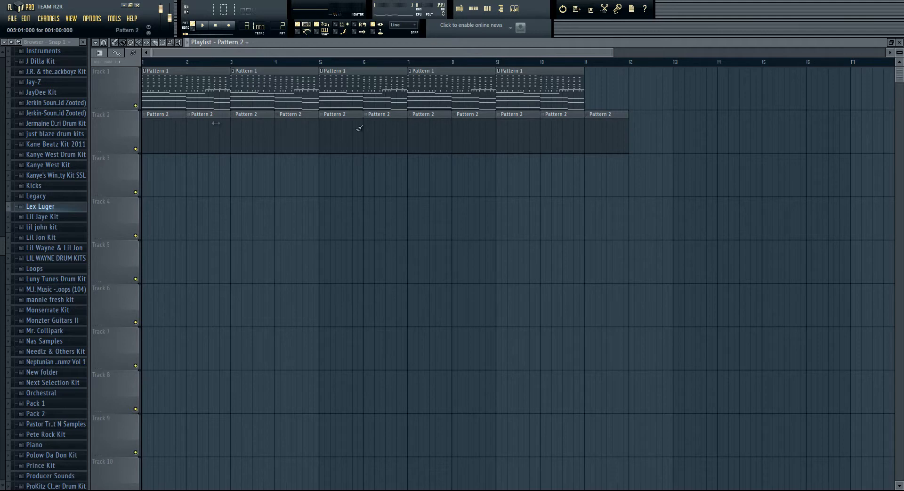
{"action": "scroll", "coordinate": [221, 256], "scroll_direction": "down", "scroll_amount": 5}
{"action": "scroll", "coordinate": [272, 179], "scroll_direction": "up", "scroll_amount": 5}
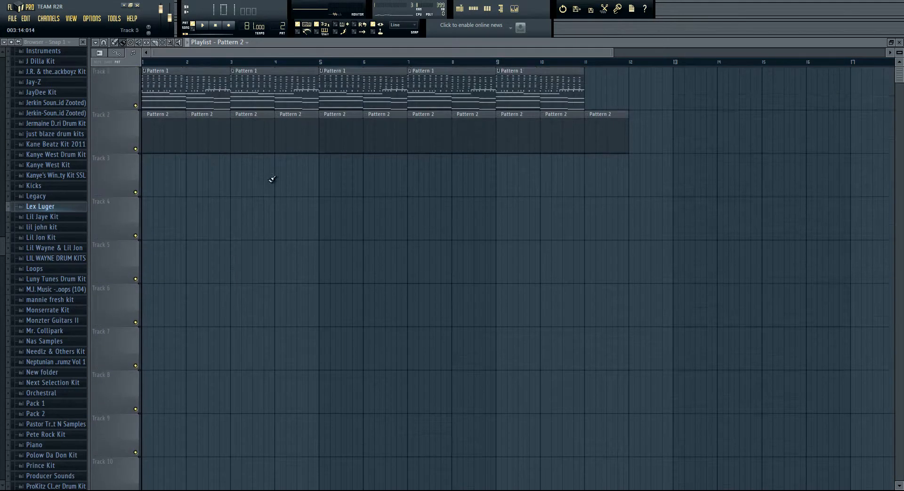